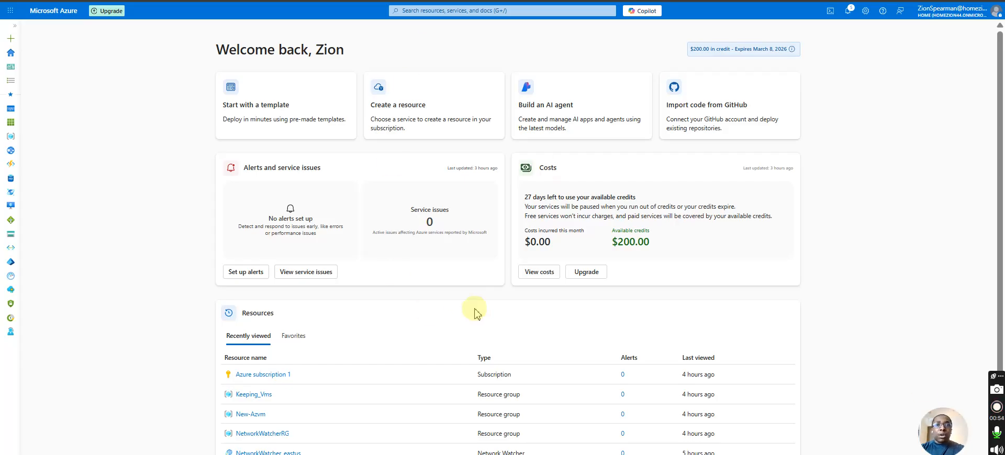
Step: Search the portal for resource groups and open the Resource groups service
click(460, 11)
text(resource b)
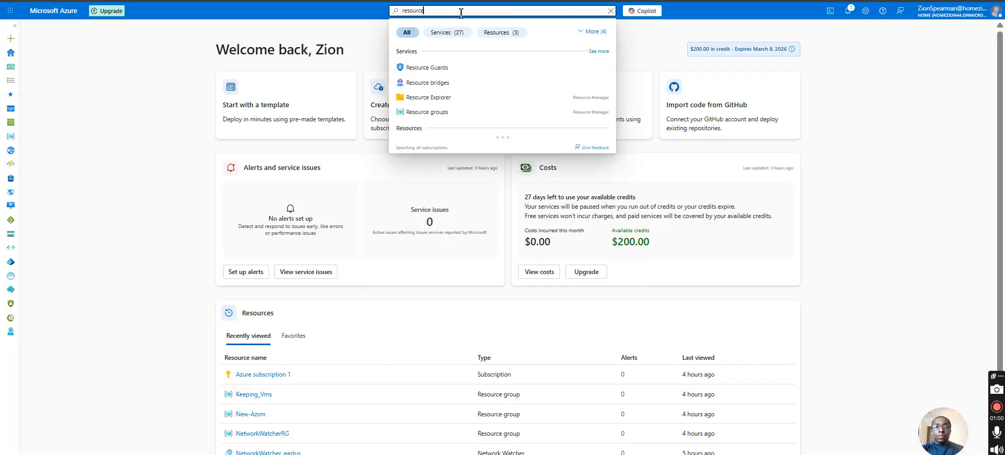
key(BackSpace)
key(BackSpace)
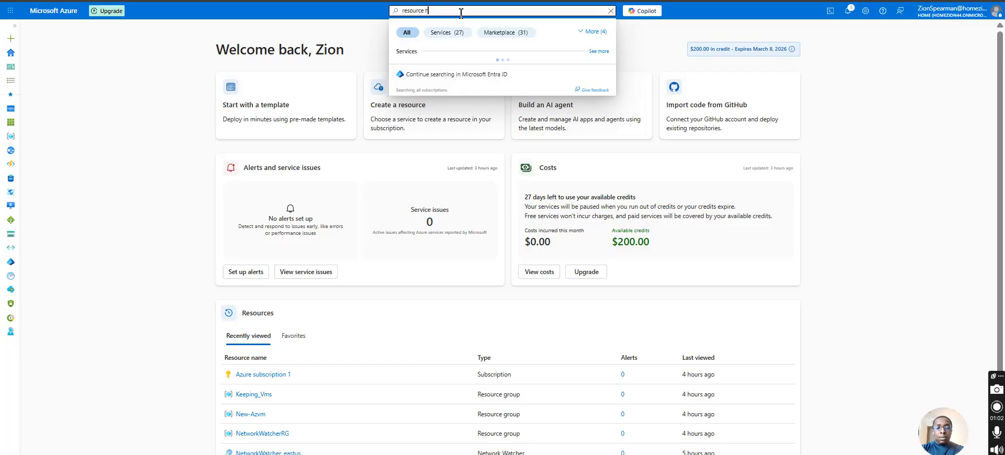
text(grp)
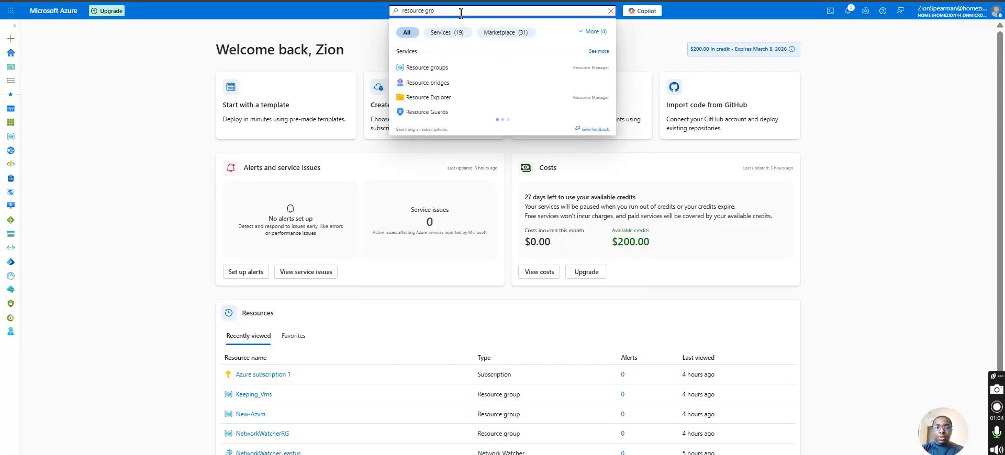
key(BackSpace)
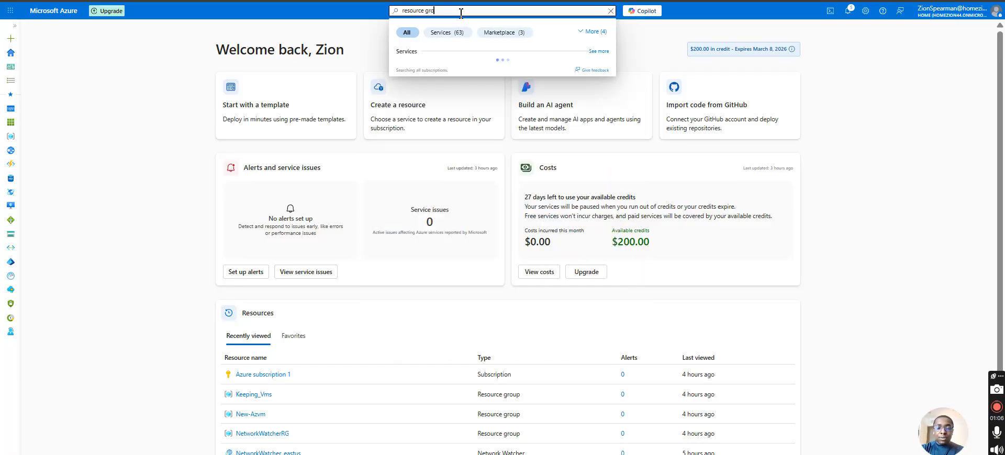
text(oups)
click(456, 68)
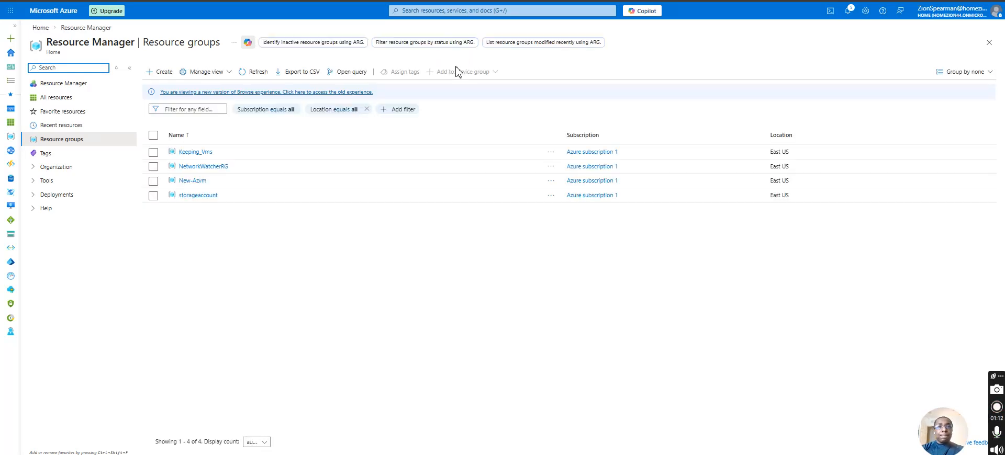
Step: Start creating a resource group under Azure subscription 1 and name it azure-rg14
click(161, 75)
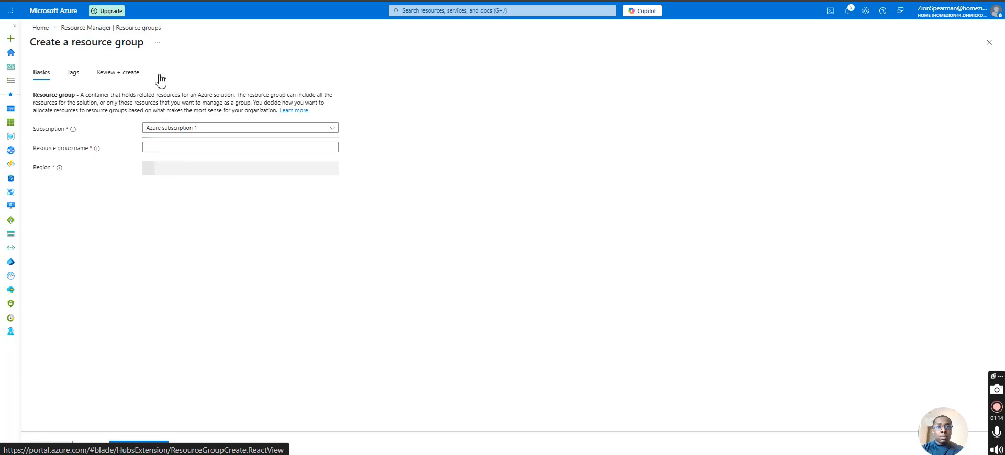
click(201, 149)
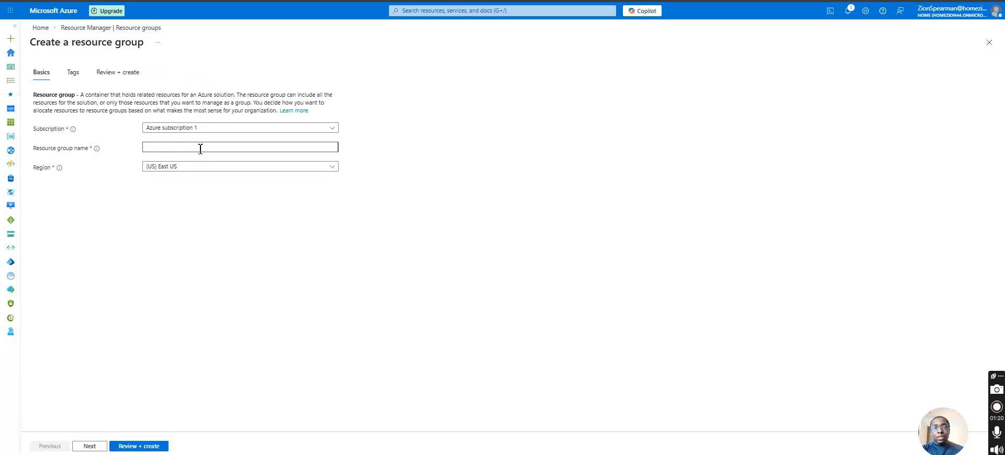
text(azure)
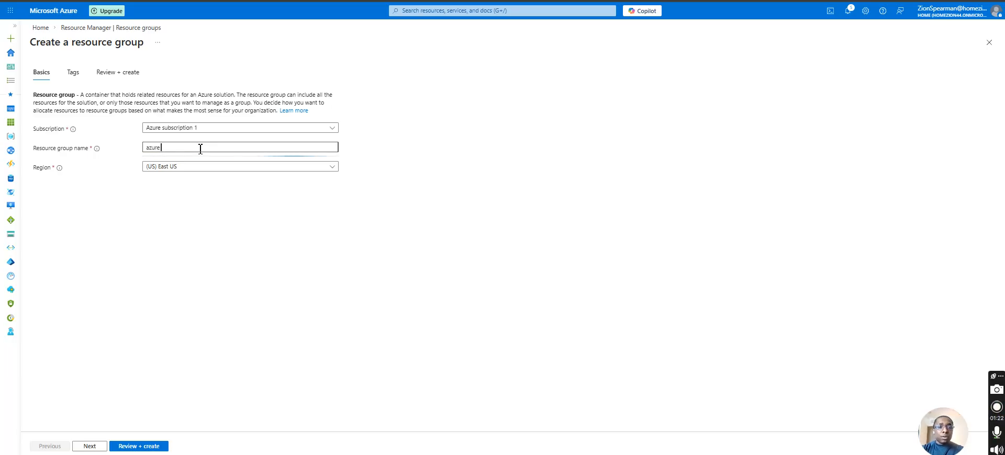
text(-r)
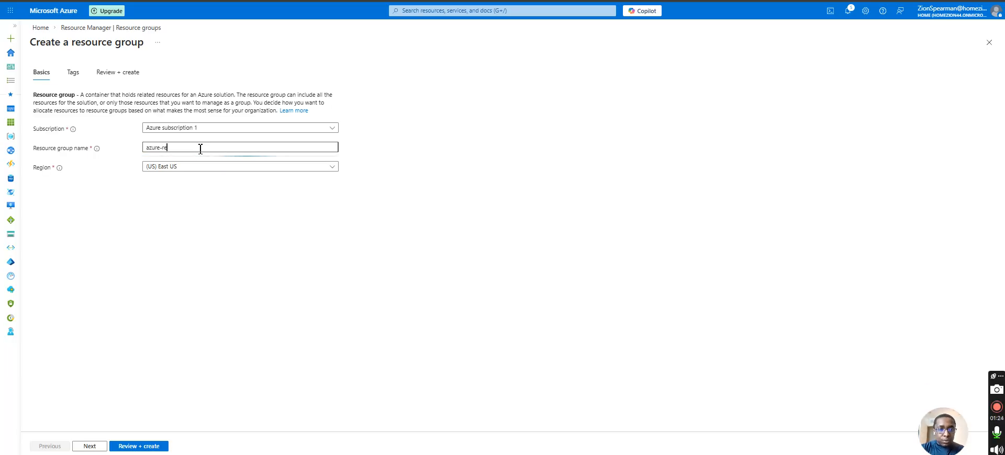
text(g1)
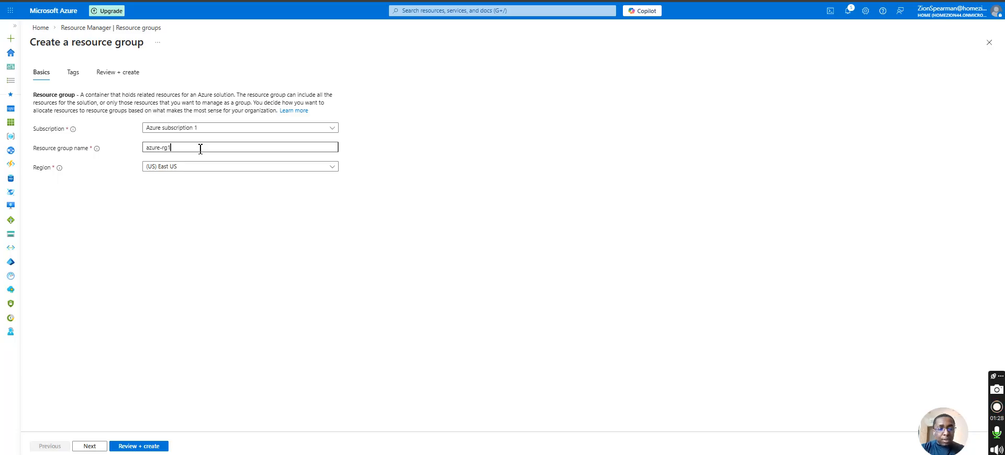
text(4)
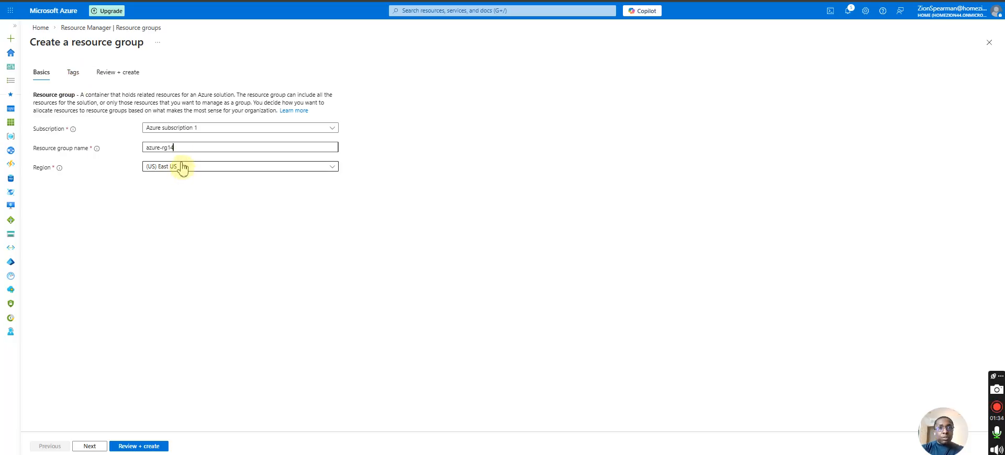
Step: Tag the new resource group with Cost Center set to 000, then review and create it
click(76, 74)
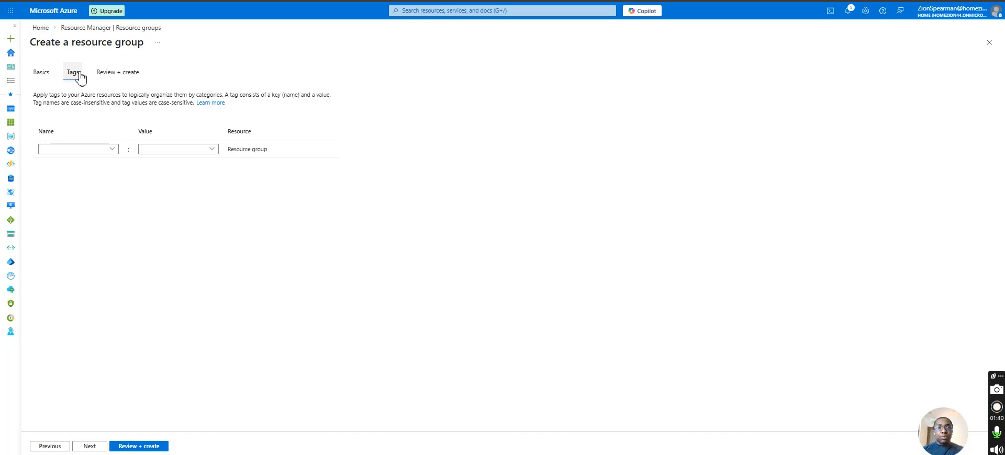
click(68, 150)
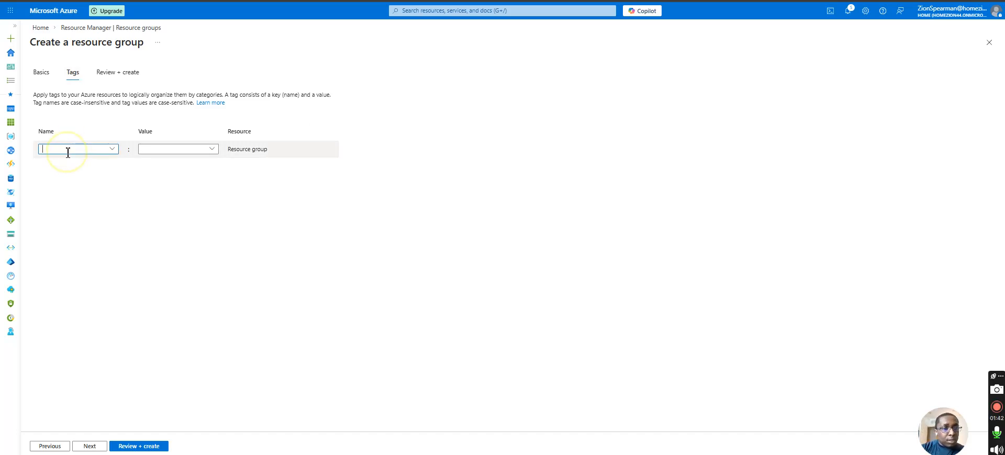
text(Cost)
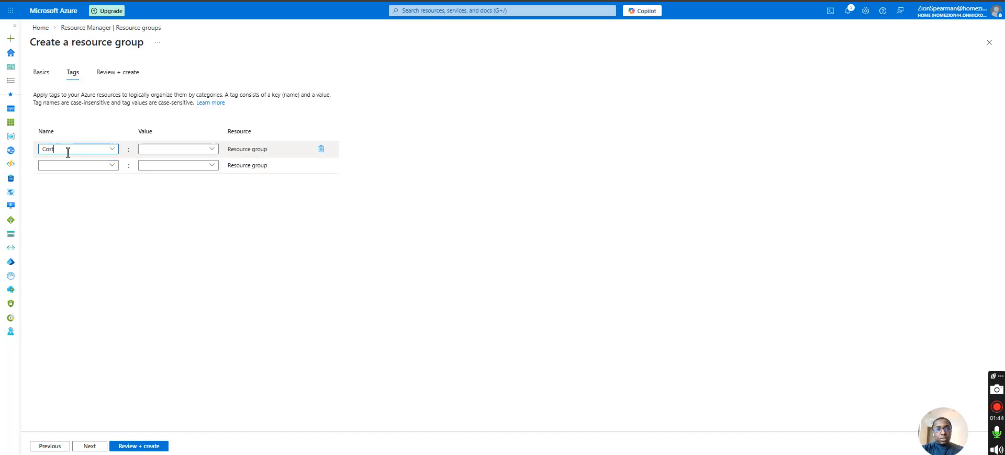
text( Center)
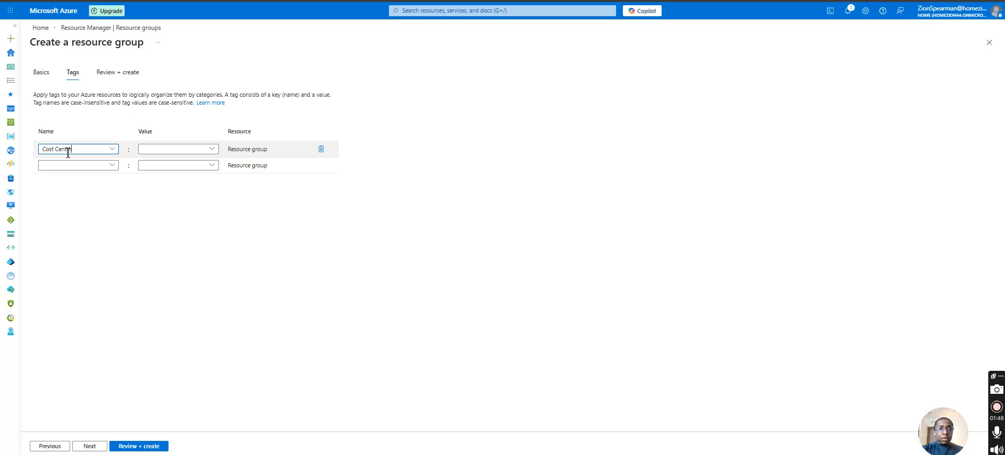
click(165, 151)
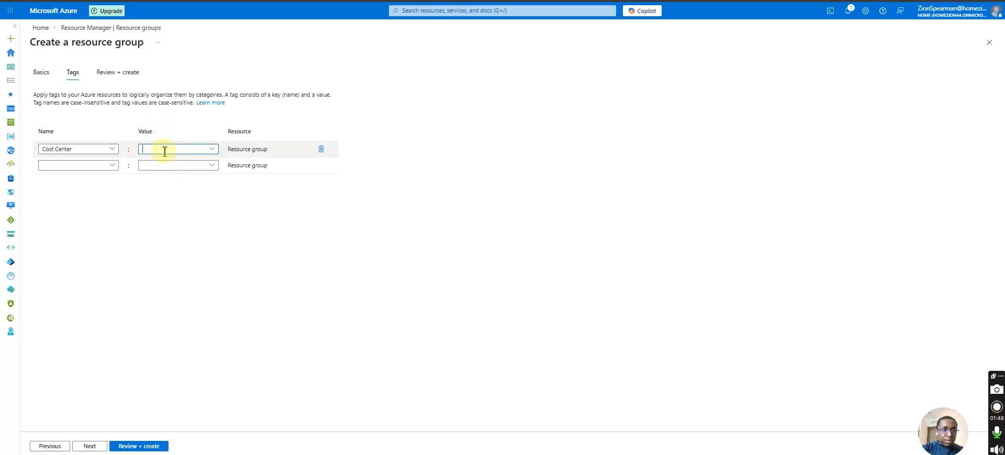
text(000)
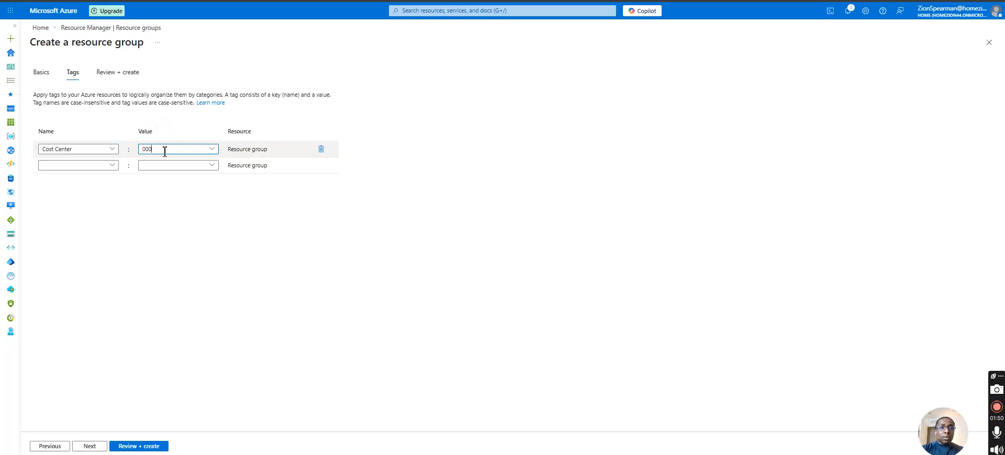
click(116, 74)
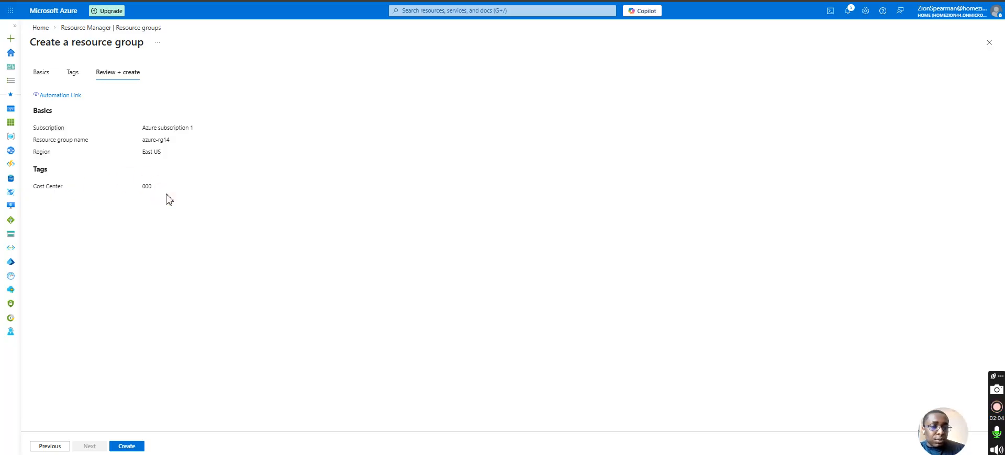
click(138, 448)
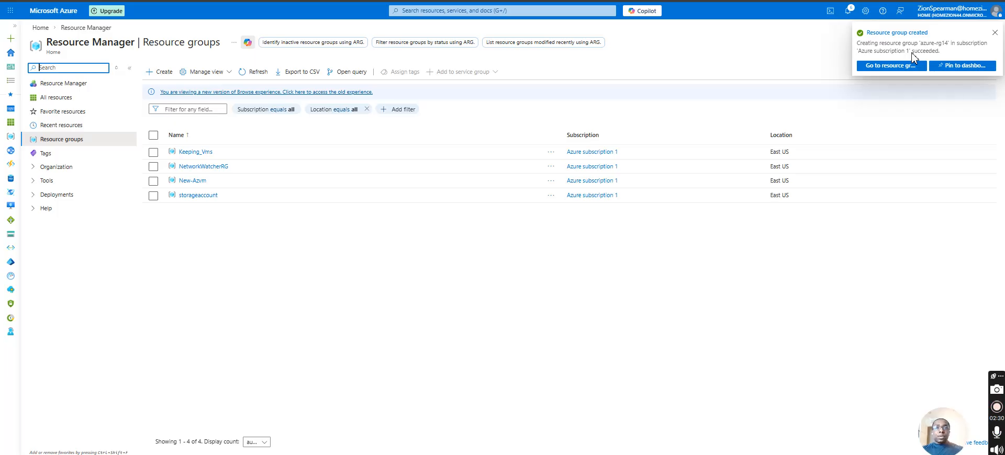
Step: Search the portal for the Policy service and open its list of policy definitions
click(495, 10)
text(policy)
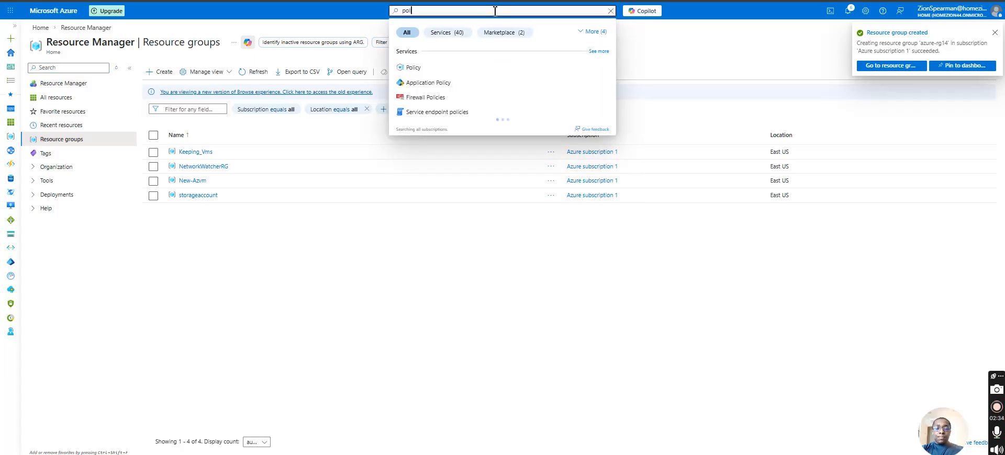
click(439, 67)
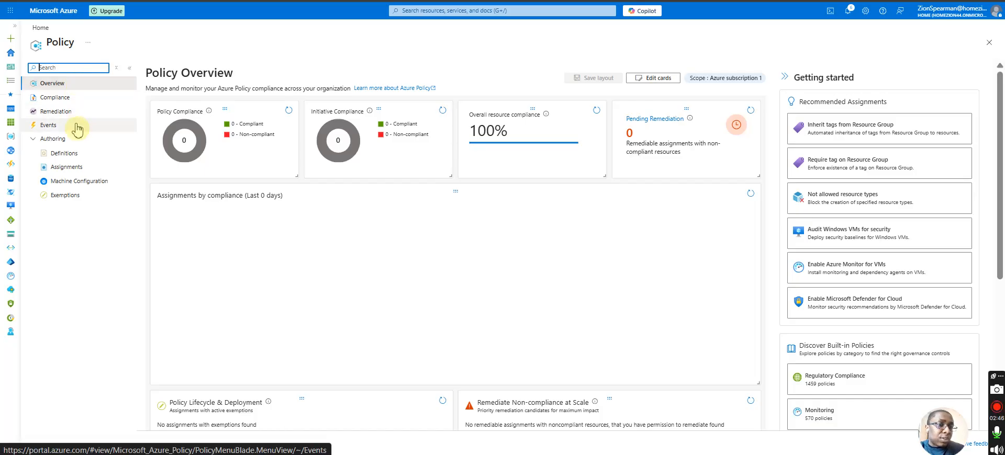
click(69, 143)
click(70, 143)
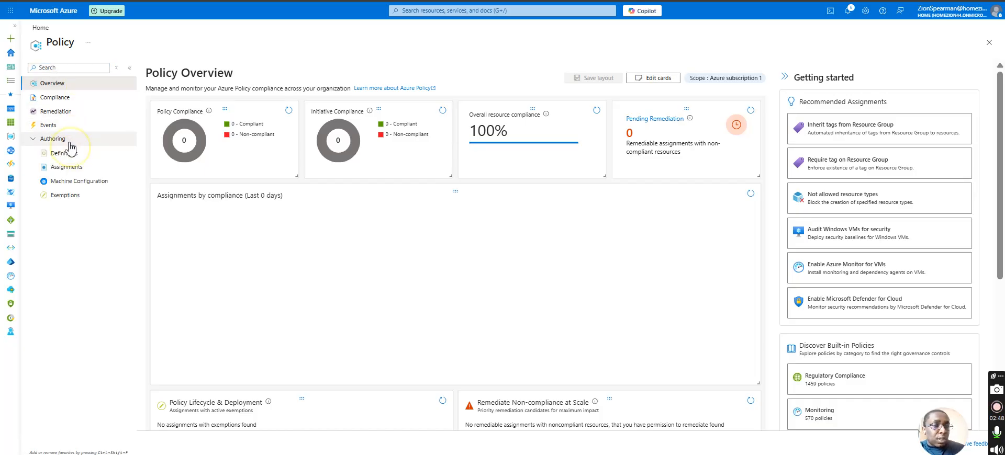
click(64, 154)
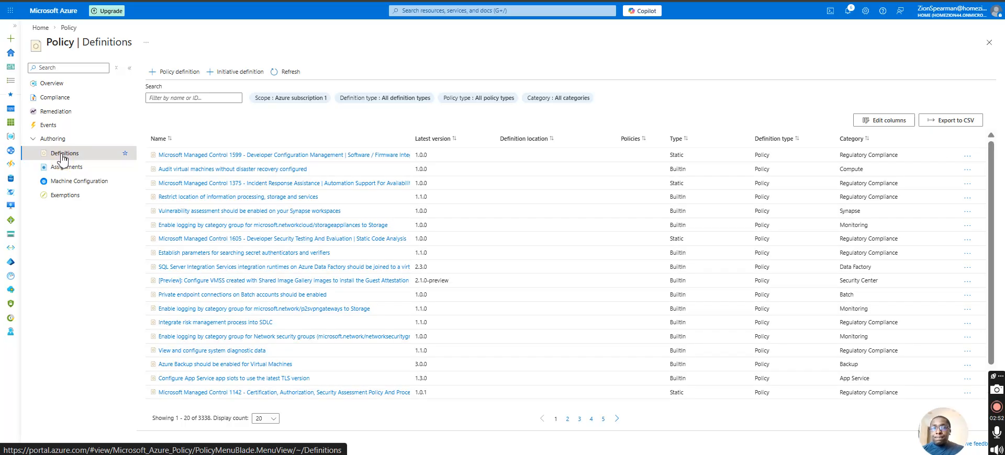
Step: Filter the definitions for "require a tag and its value on resources" and open the matching built-in policy
click(165, 95)
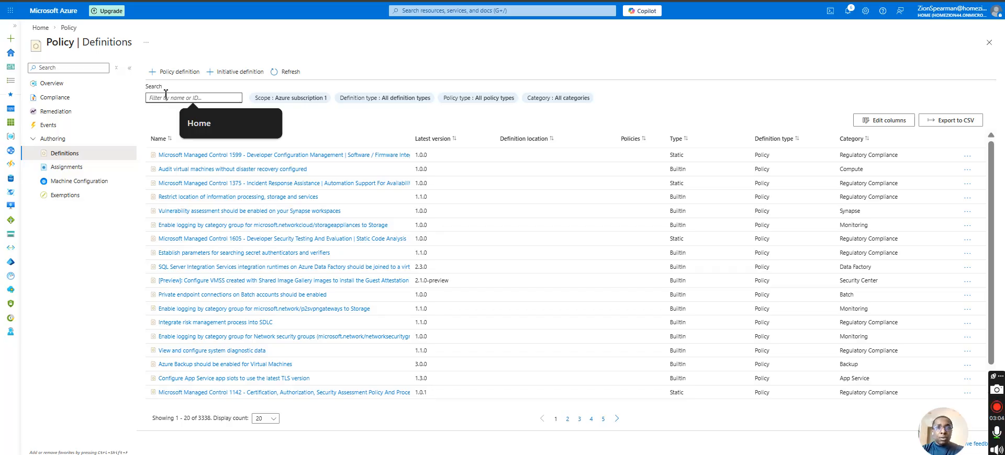
text(require a tage and its value )
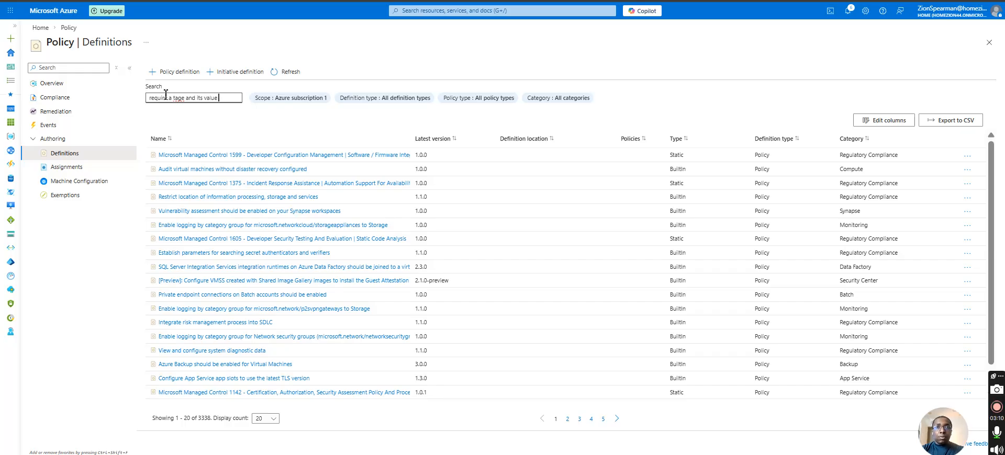
text(on resources)
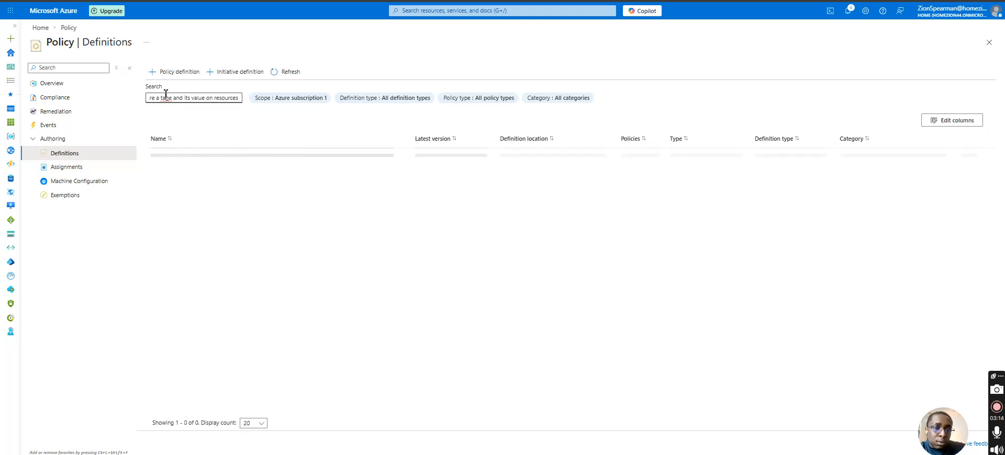
click(168, 98)
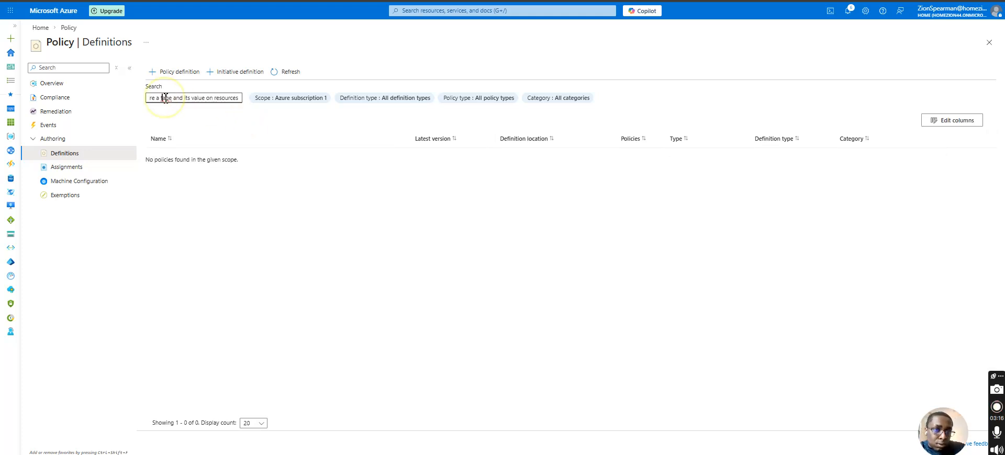
key(Delete)
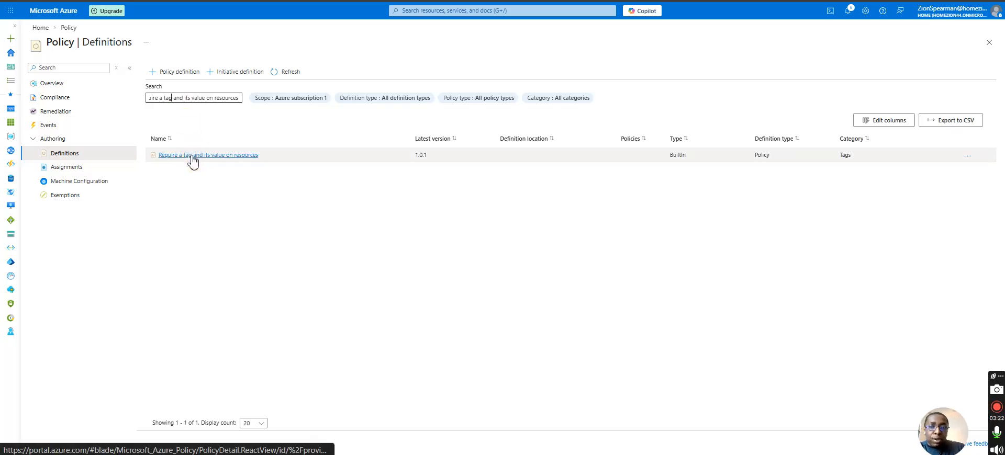
click(191, 156)
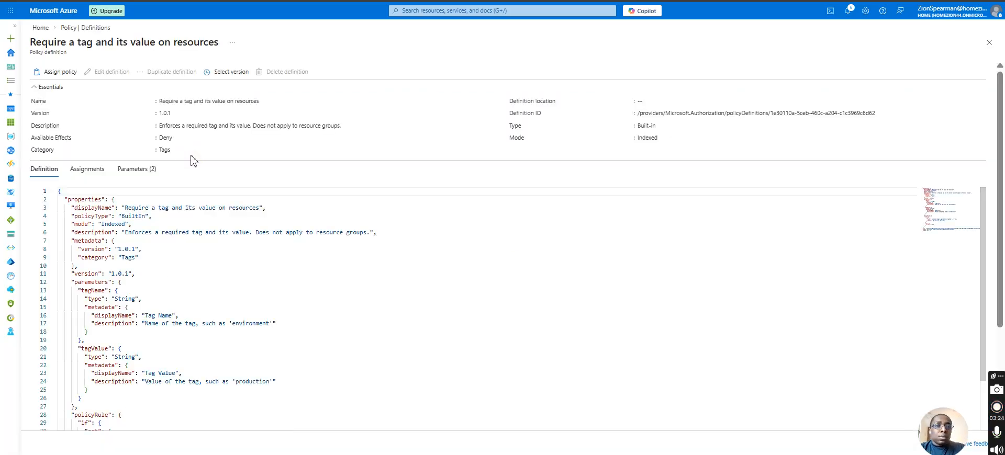
Step: Examine the policy's JSON definition, its existing assignments and its parameters
scroll(247, 168, down, 3)
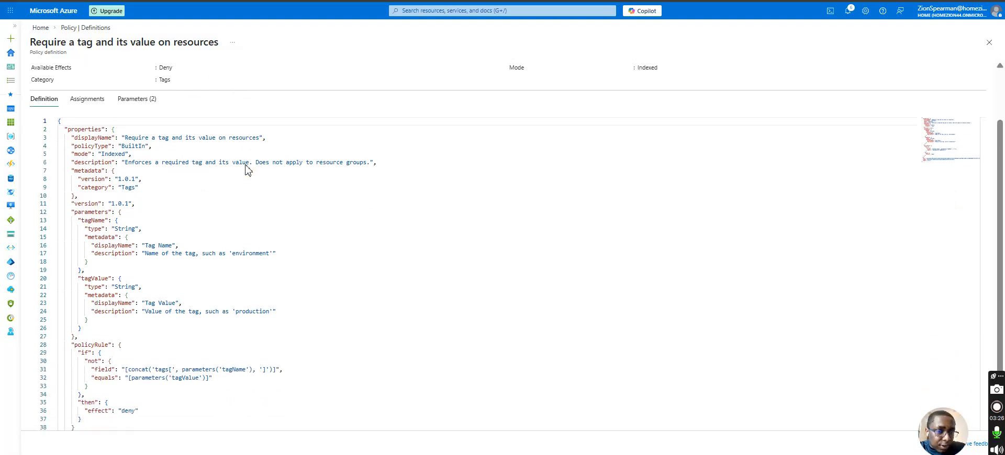
scroll(243, 254, down, 1)
scroll(243, 254, down, 5)
scroll(244, 255, up, 6)
scroll(139, 119, up, 3)
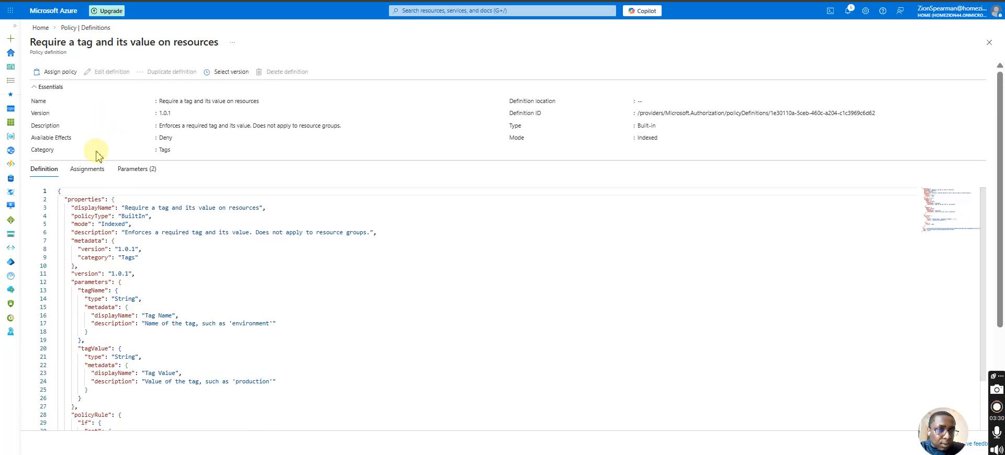
click(96, 176)
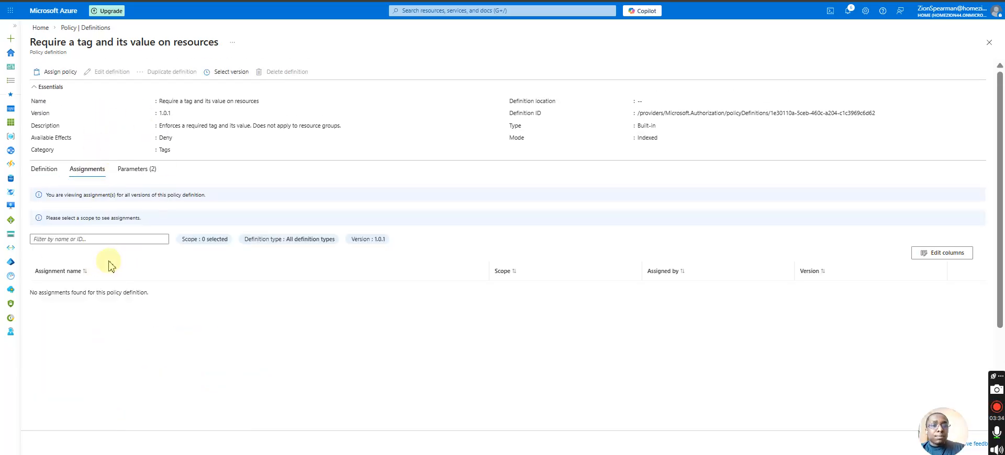
click(133, 170)
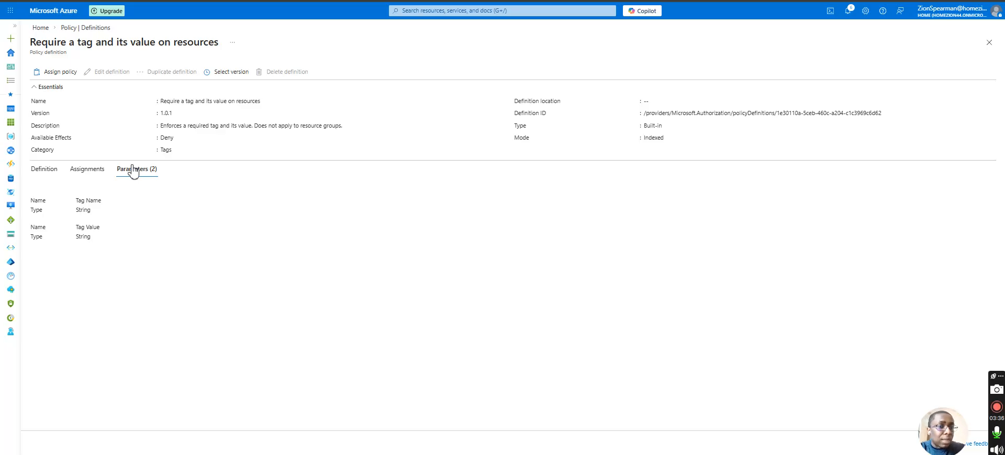
click(88, 176)
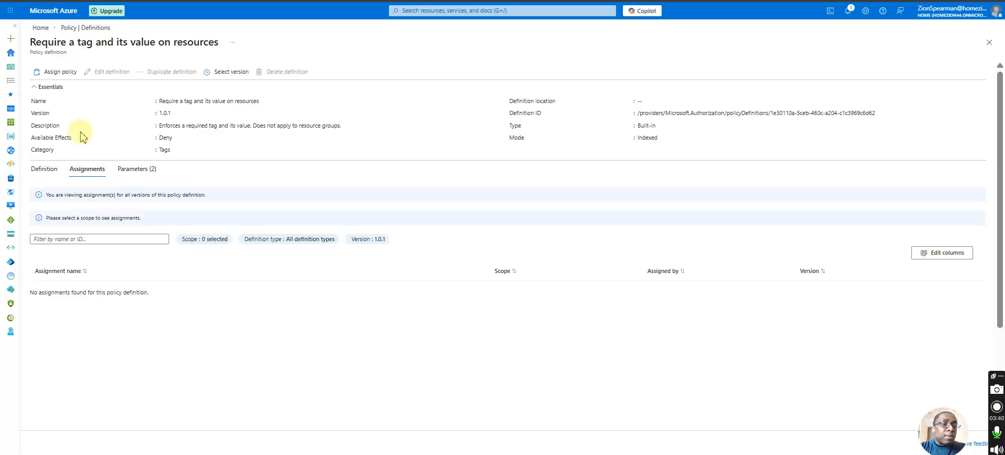
Step: Start a new assignment of the tag policy and check its scope and assignment name
click(63, 76)
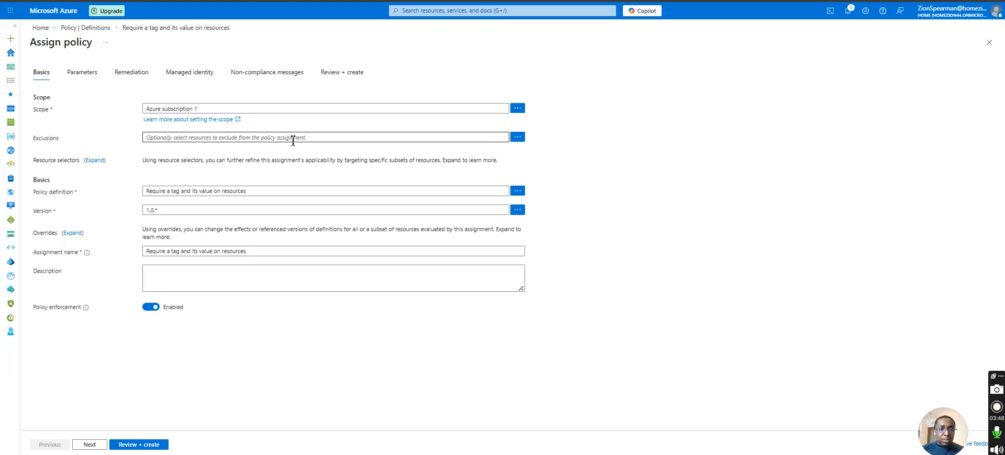
click(217, 108)
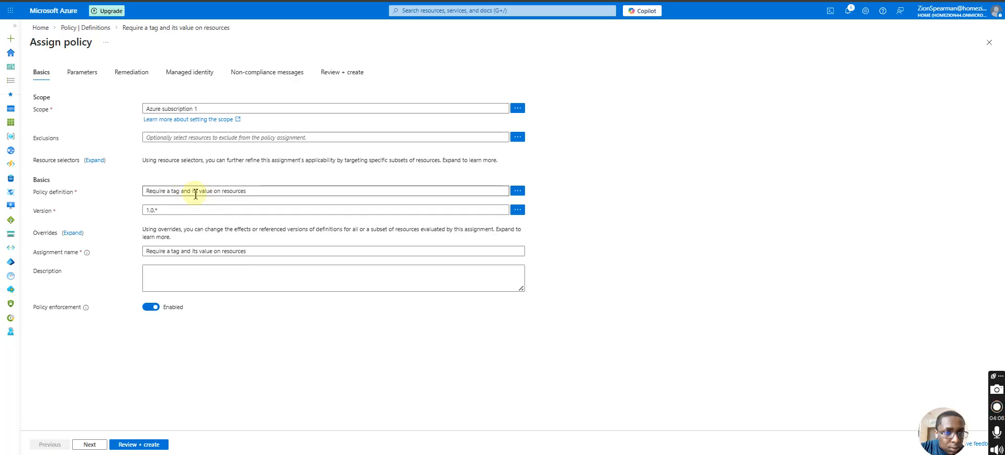
click(174, 251)
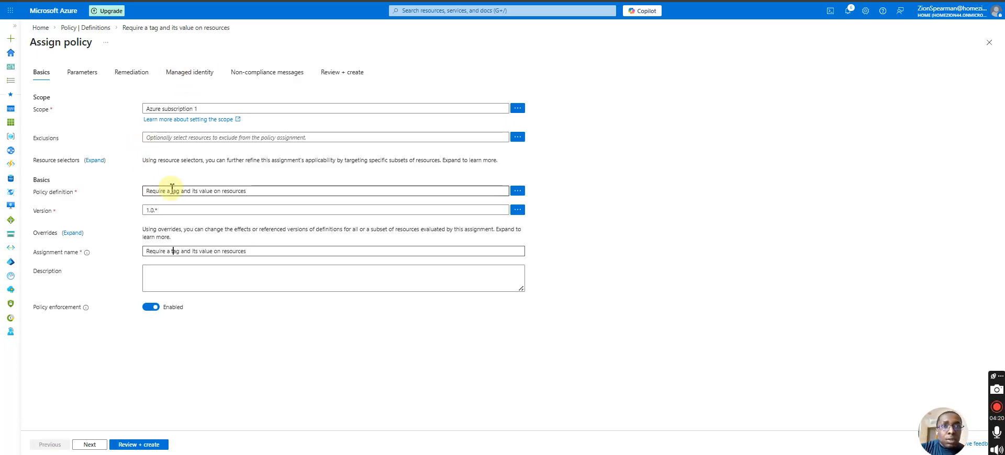
Step: Look through the assignment's parameters, remediation, managed identity and non-compliance message settings, then recheck its basic details
click(81, 72)
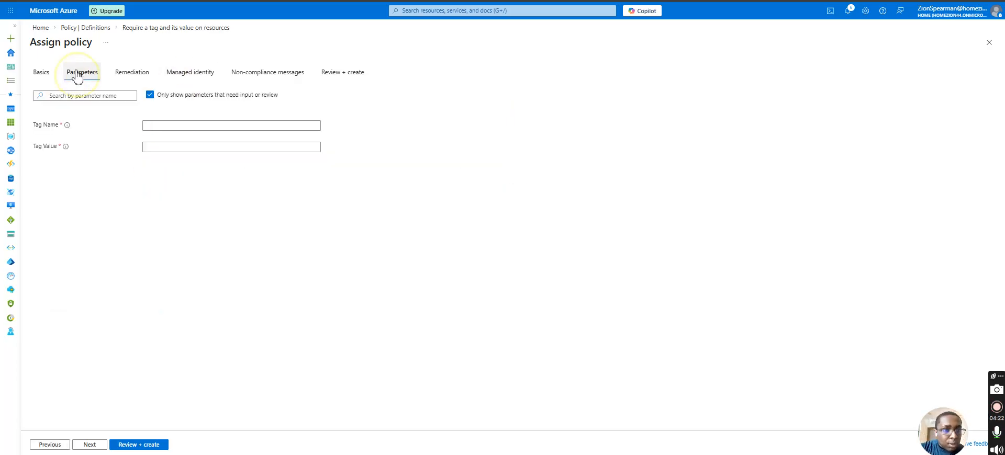
click(131, 75)
click(189, 74)
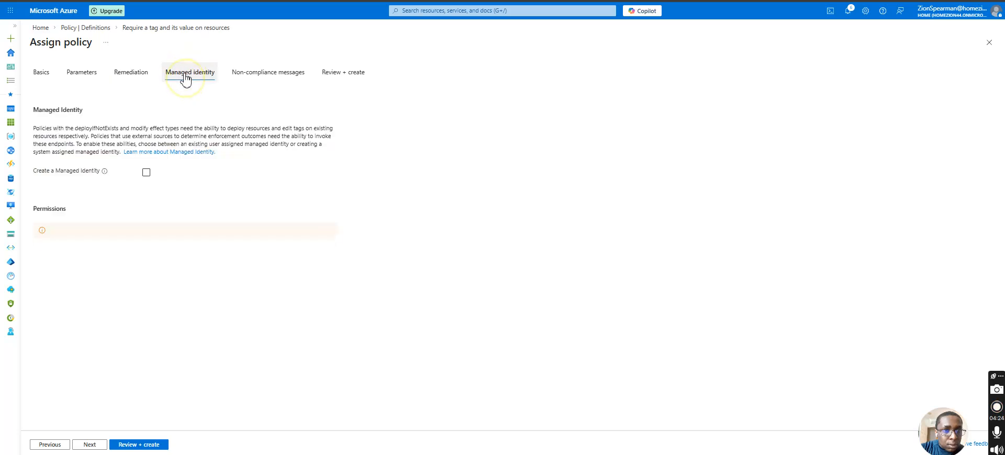
click(249, 75)
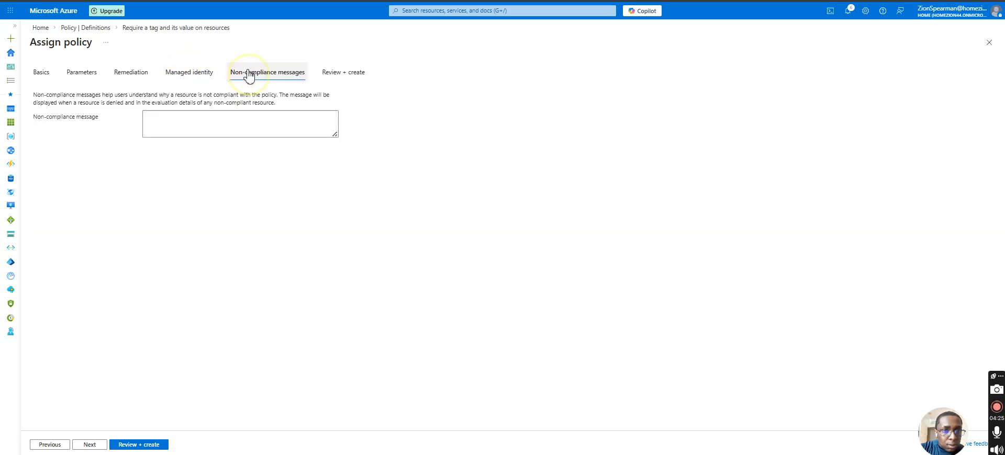
click(40, 73)
click(213, 251)
click(217, 210)
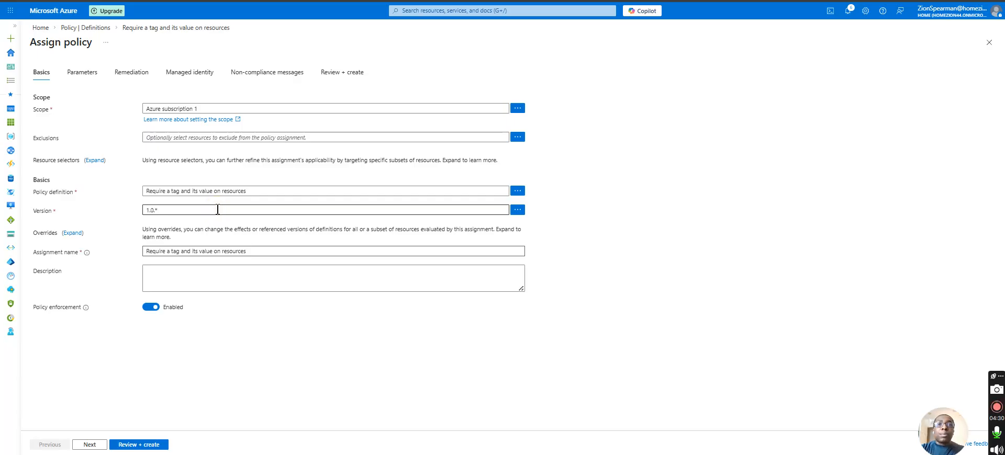
click(204, 191)
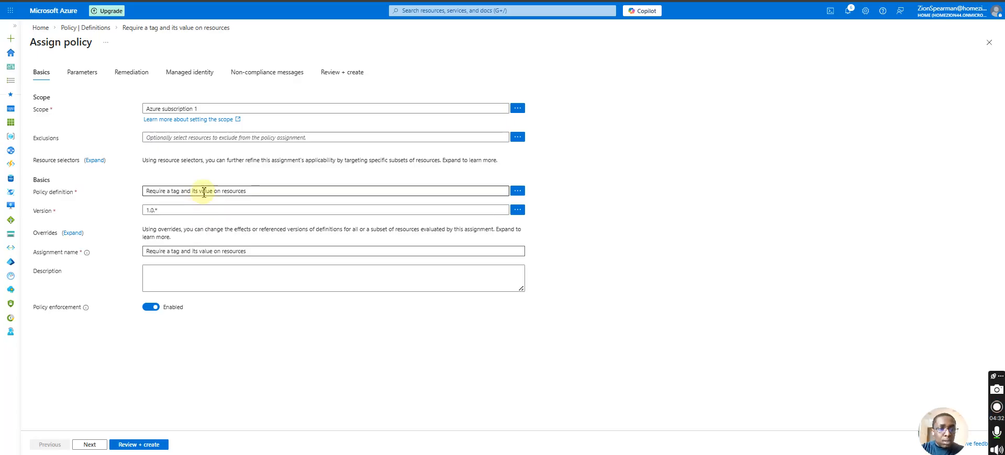
Step: Rename the policy assignment as "Require Cost Center Tag and its value on resources"
triple_click(193, 251)
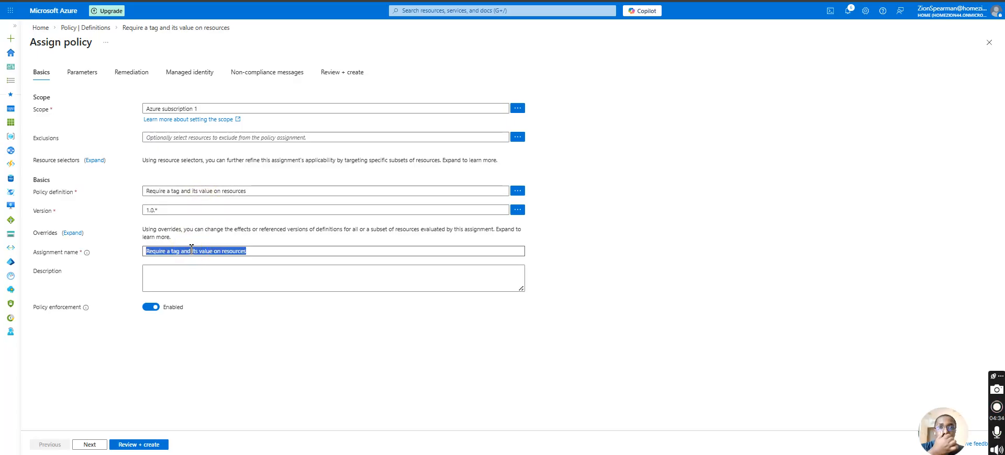
text(Require Cost)
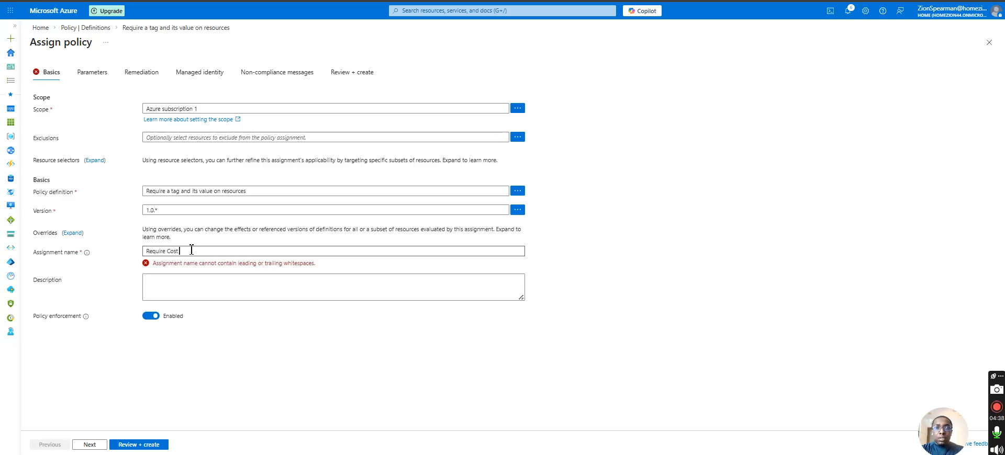
text( Center )
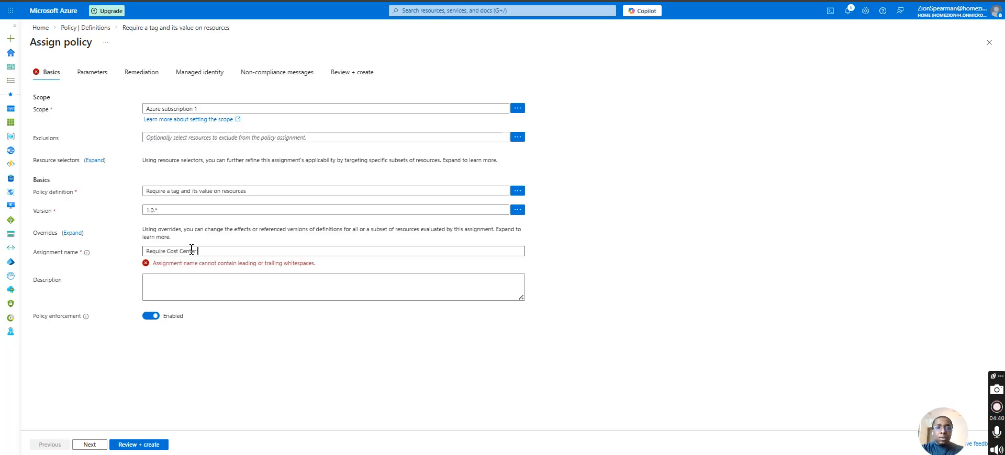
text(Tag and )
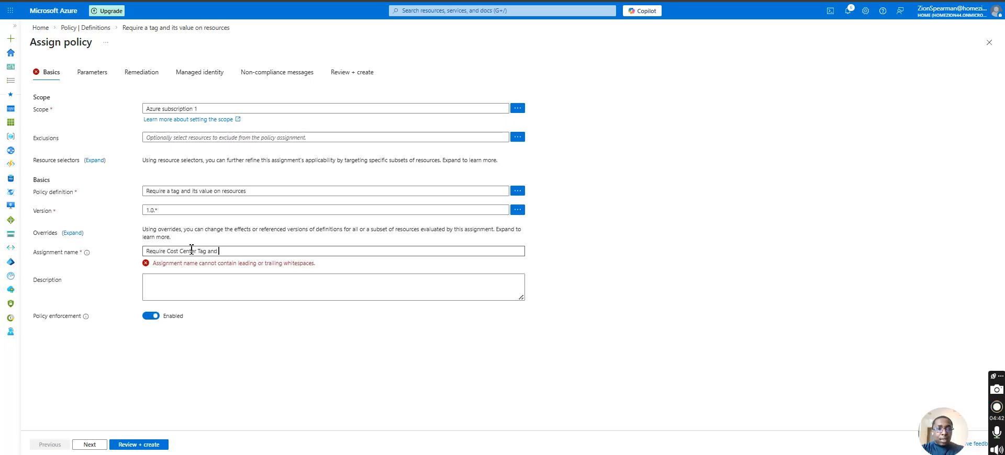
text(its)
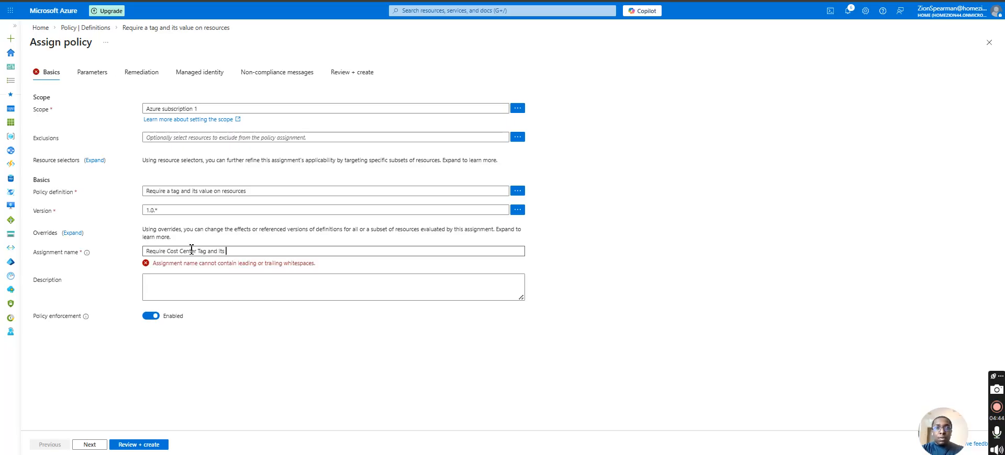
text( value on resources)
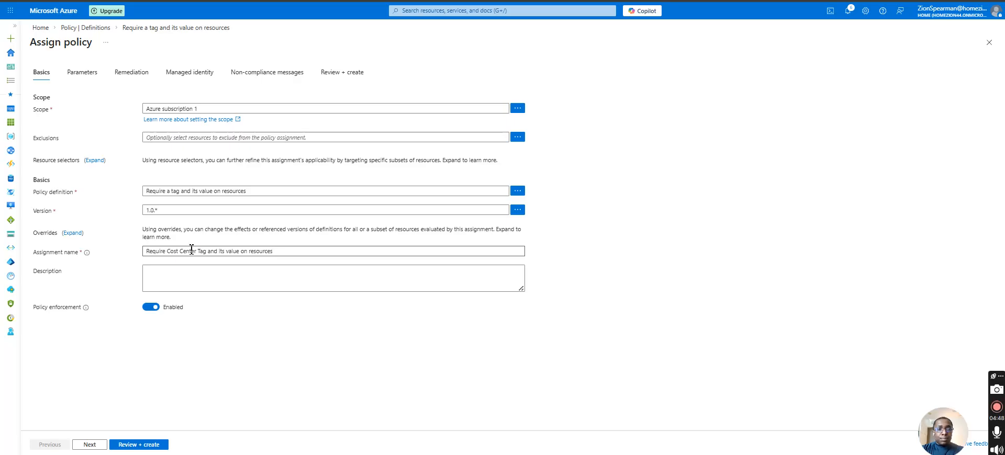
Step: Describe the assignment as "Require Cost center tag and its value on all resources in the resource group", correcting any misspellings
click(188, 280)
text(Require )
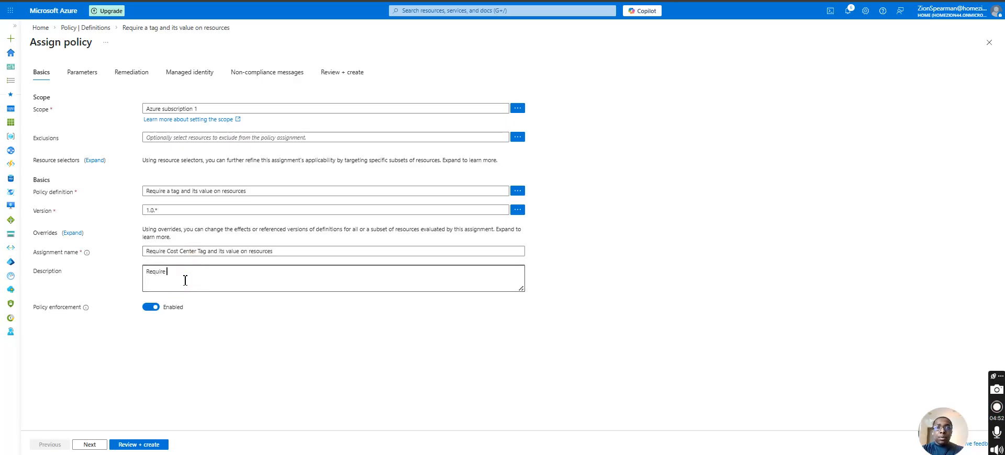
text(Cost center tage and its value o)
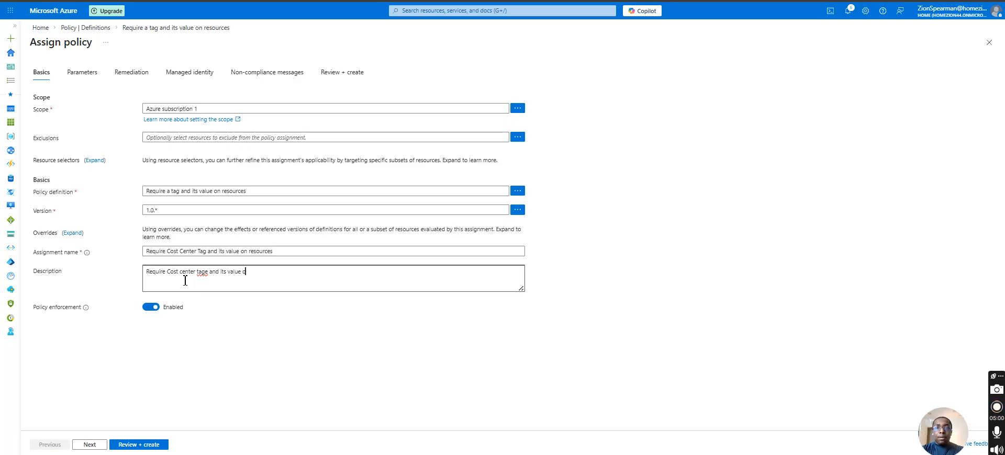
text(n all reosurces in the re)
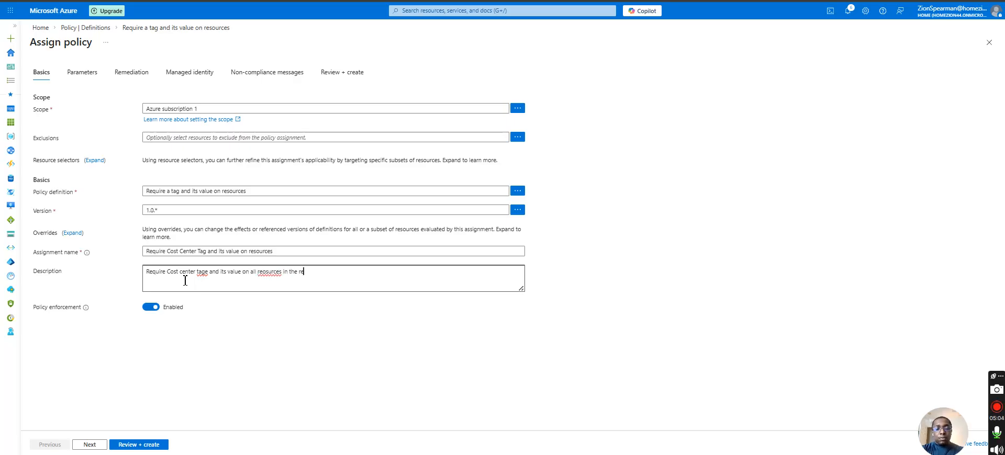
text(source group)
click(206, 273)
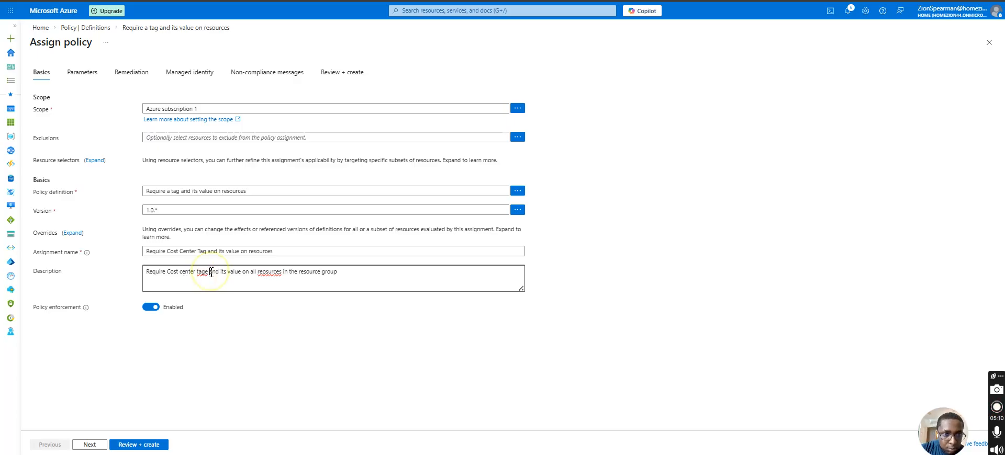
right_click(206, 274)
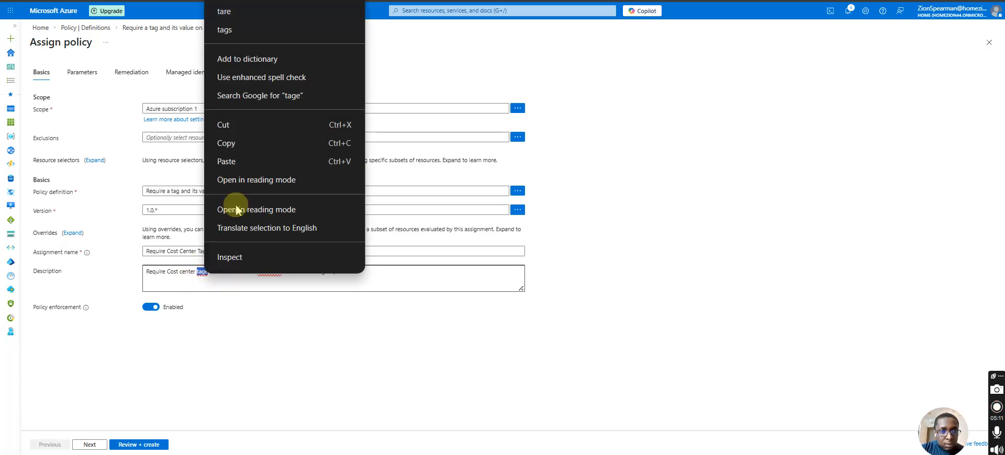
click(265, 10)
right_click(266, 274)
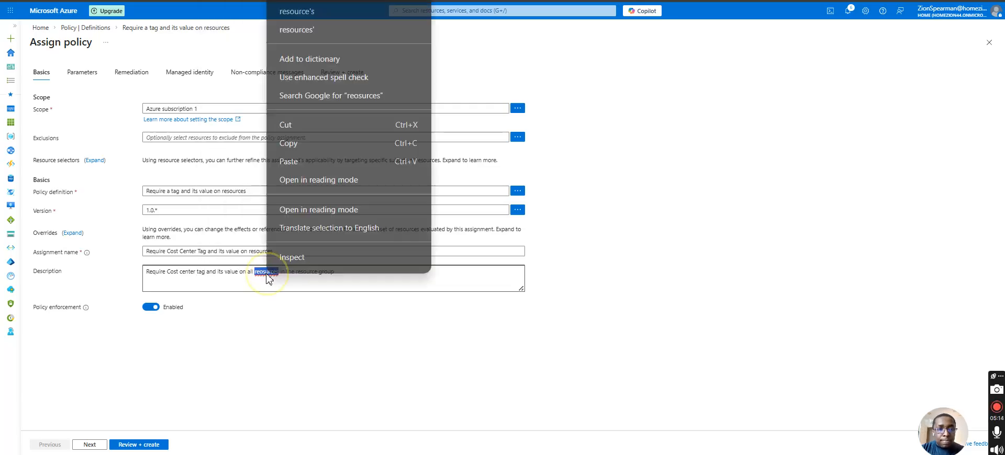
click(293, 29)
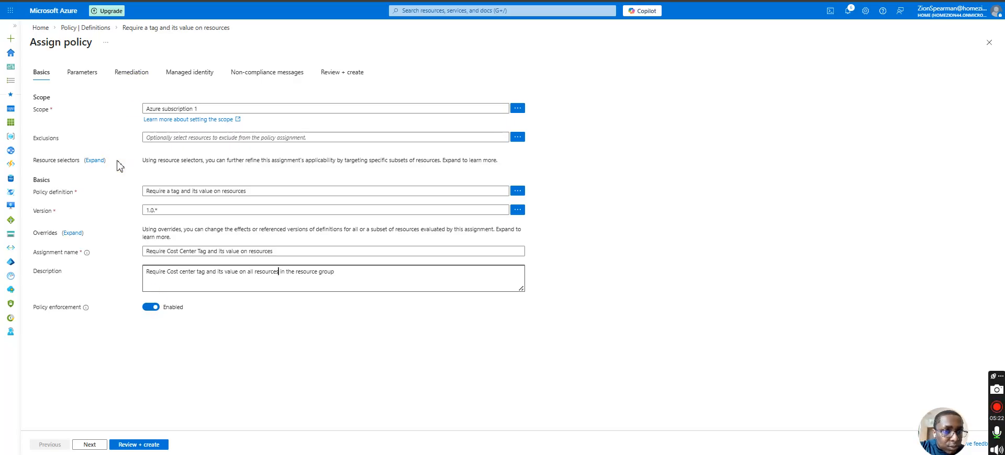
Step: Limit the assignment's scope to the azure-rg14 resource group
click(177, 108)
click(517, 108)
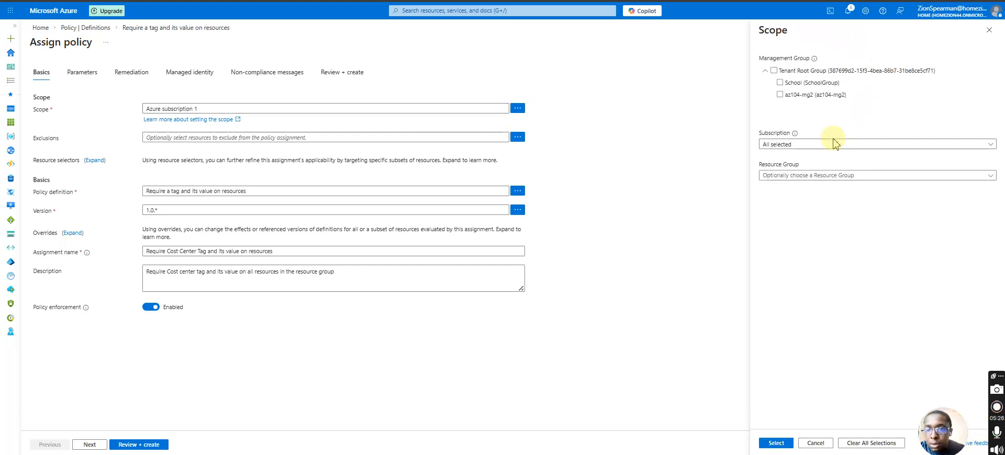
click(825, 177)
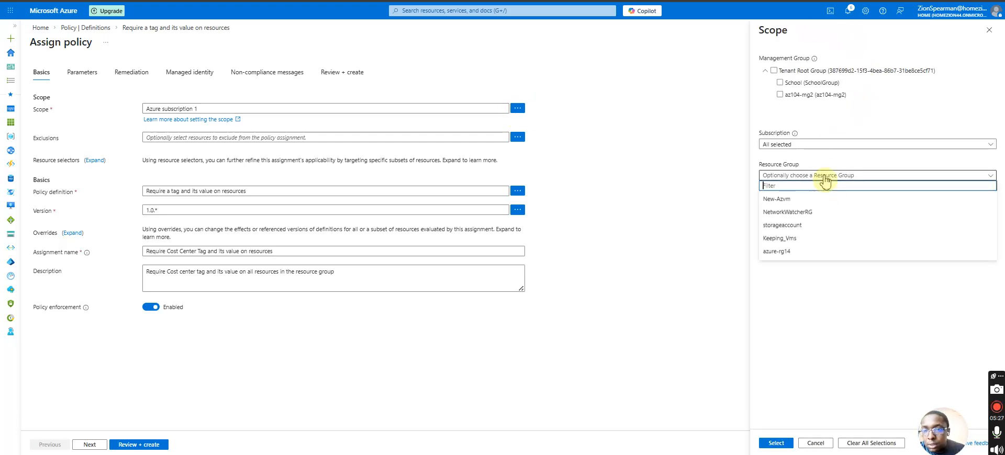
click(793, 258)
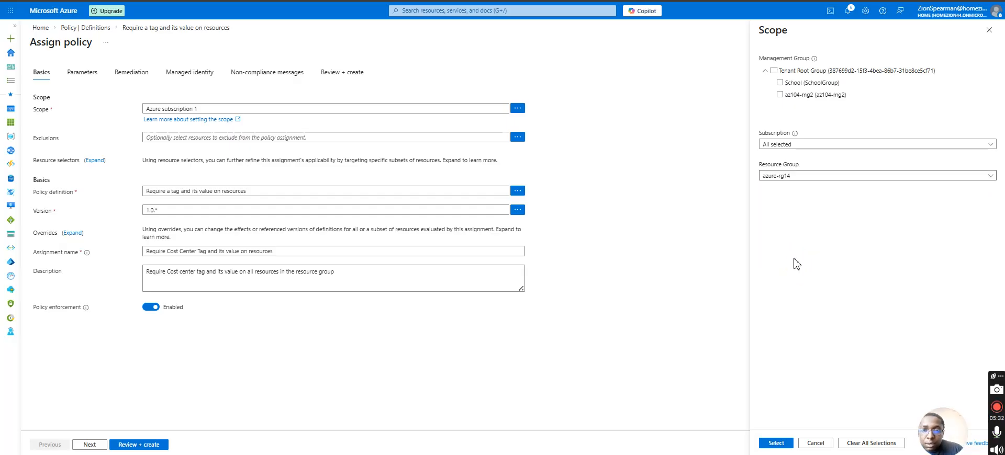
click(774, 443)
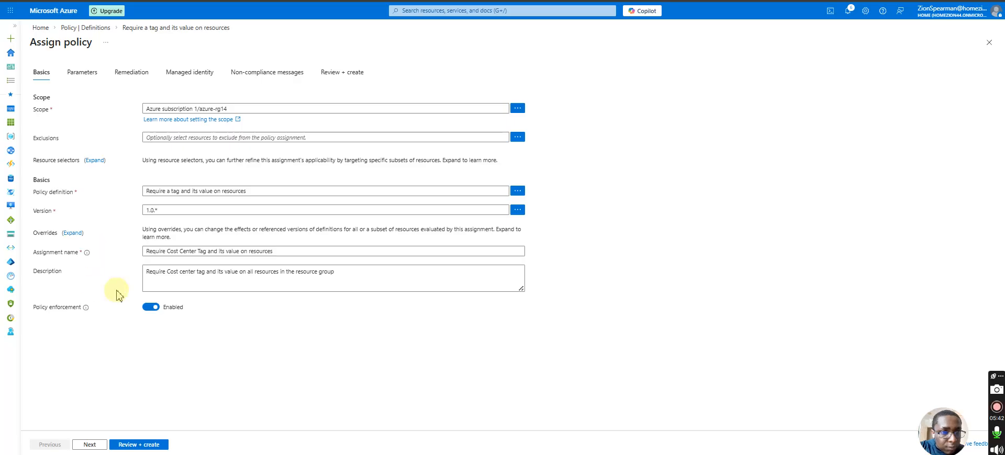
click(206, 252)
click(197, 274)
click(193, 340)
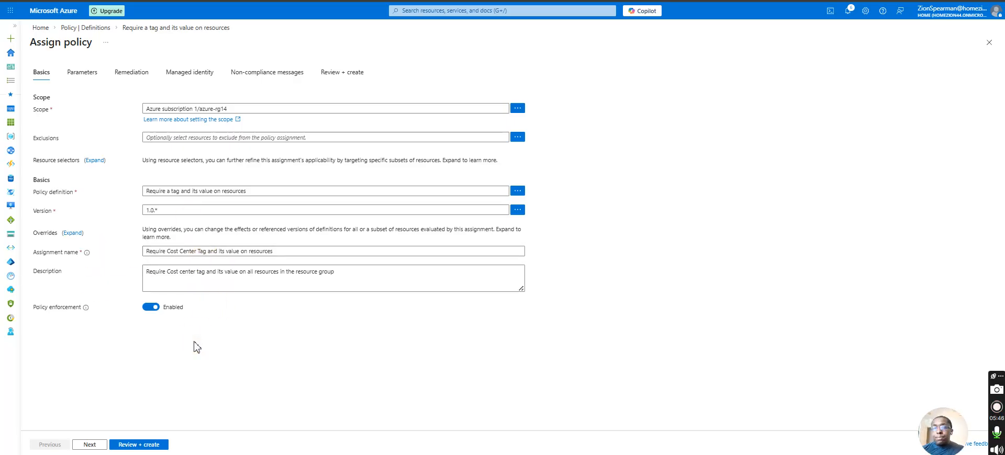
Step: Set the policy parameters to tag name Cost Center and tag value 000
click(82, 73)
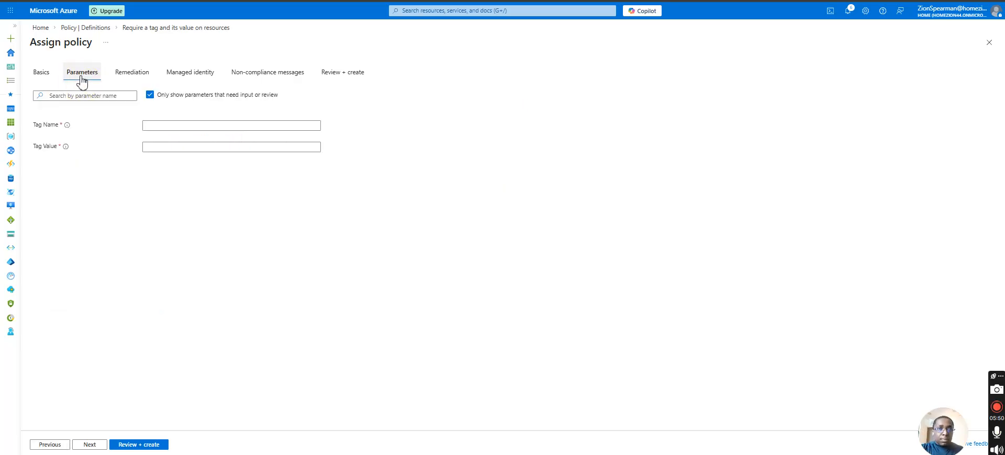
click(181, 126)
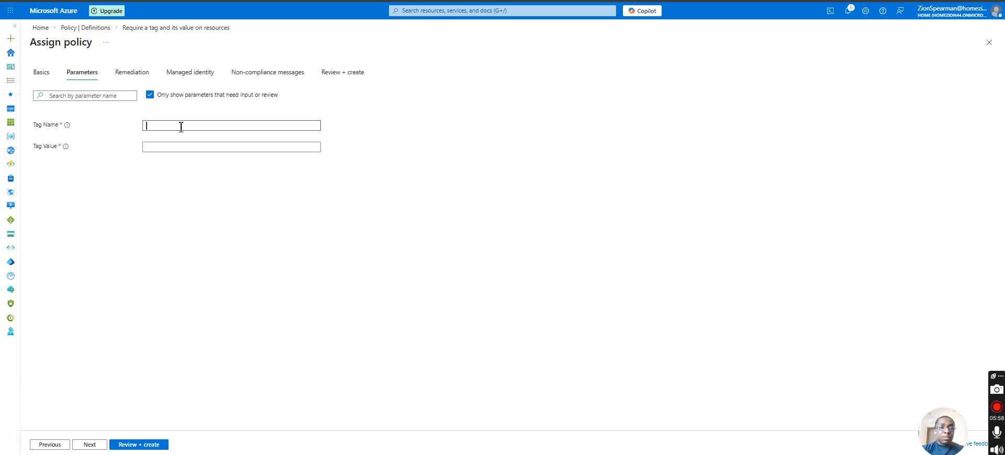
text(co)
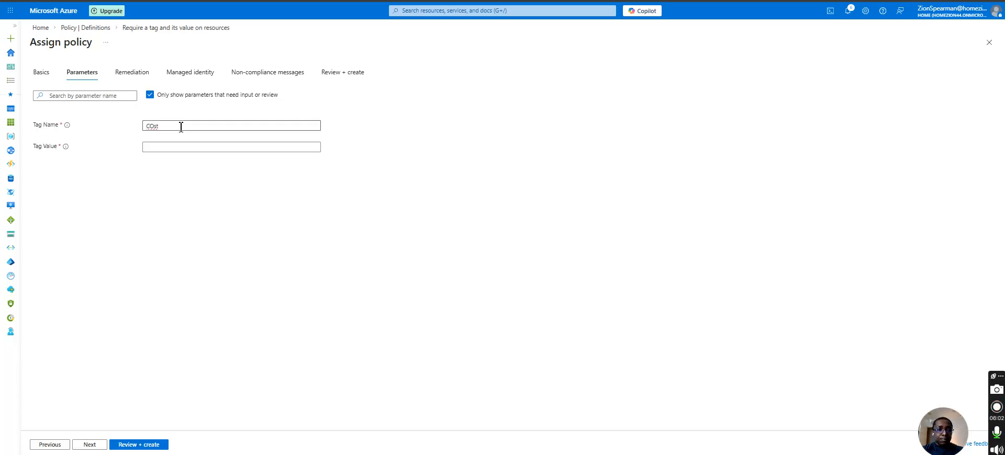
text(st Center)
click(161, 148)
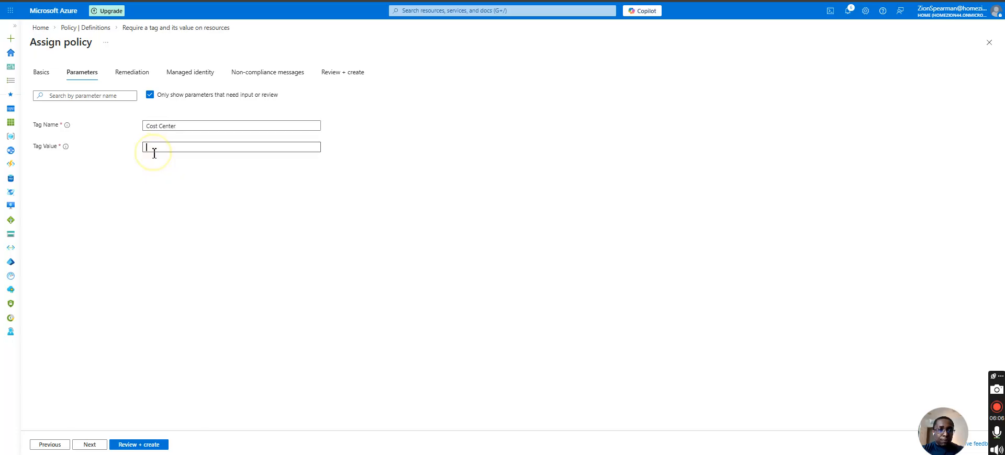
text(000)
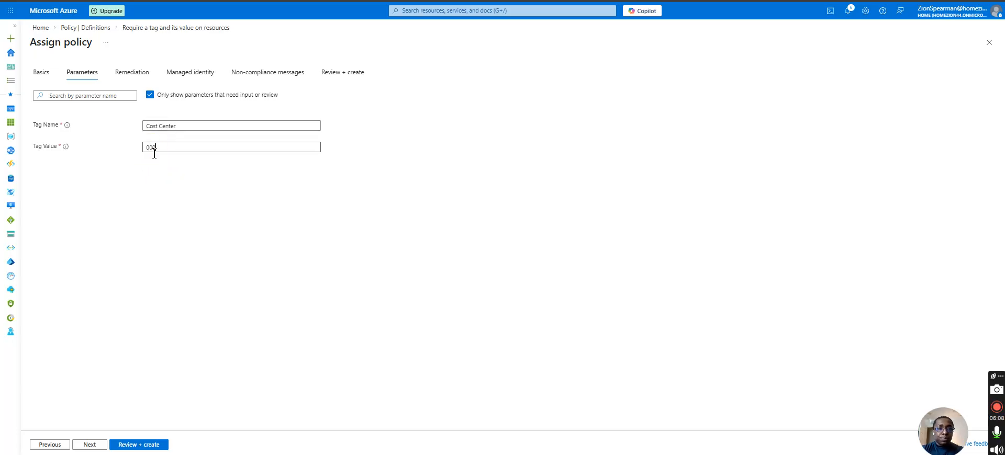
Step: Check the remediation settings and the assignment summary, then create the policy assignment
click(88, 443)
click(88, 444)
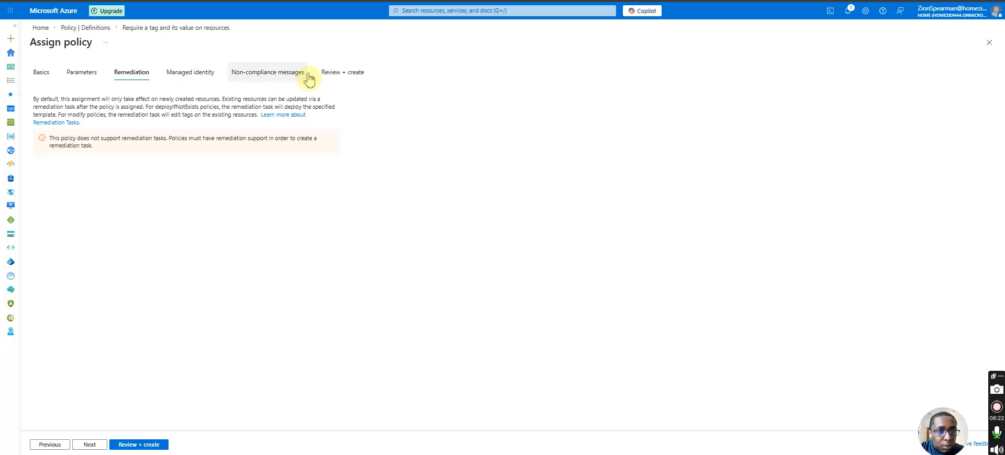
click(343, 73)
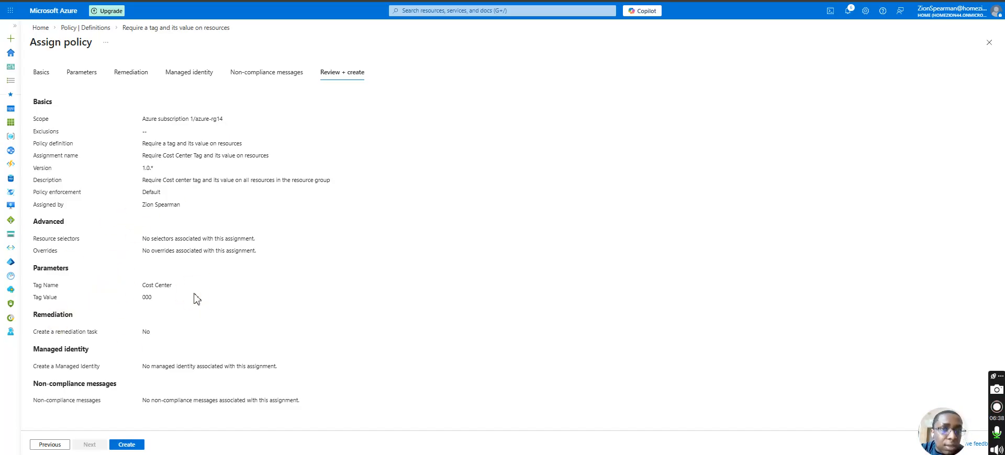
click(128, 446)
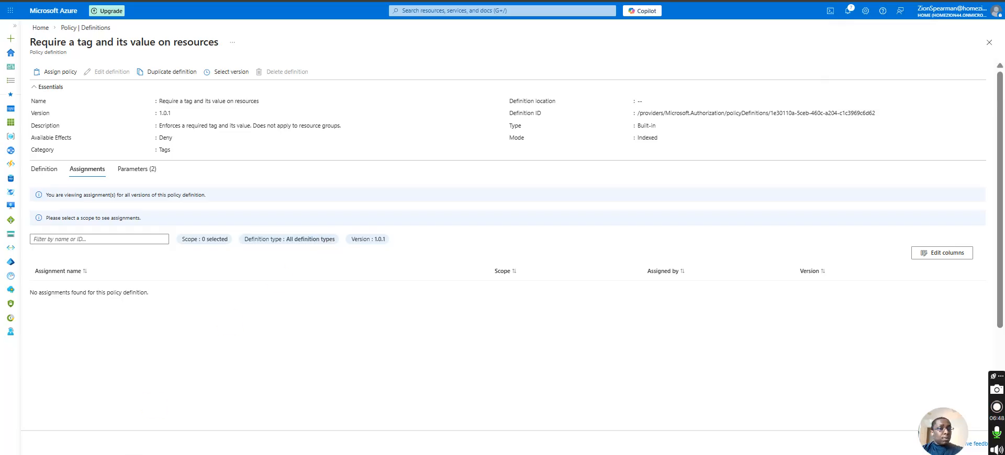
Step: Find the Storage accounts service and start creating a new storage account
click(451, 12)
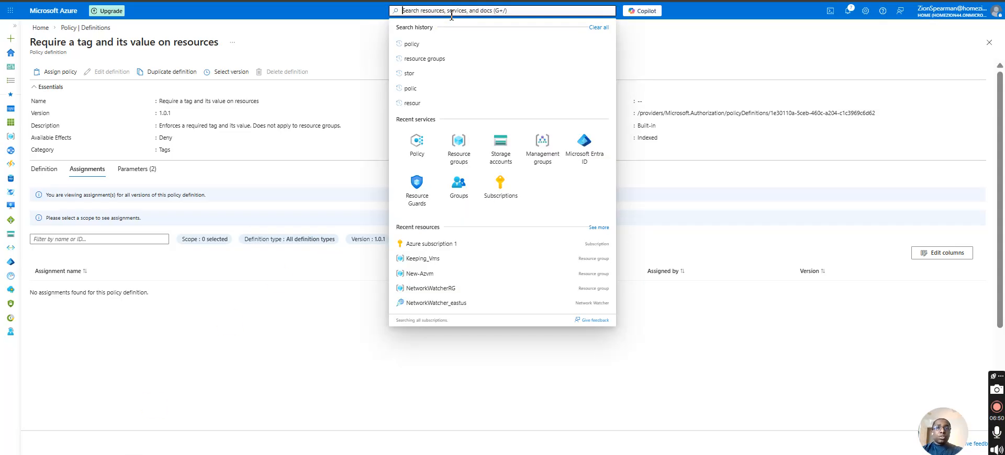
text(st)
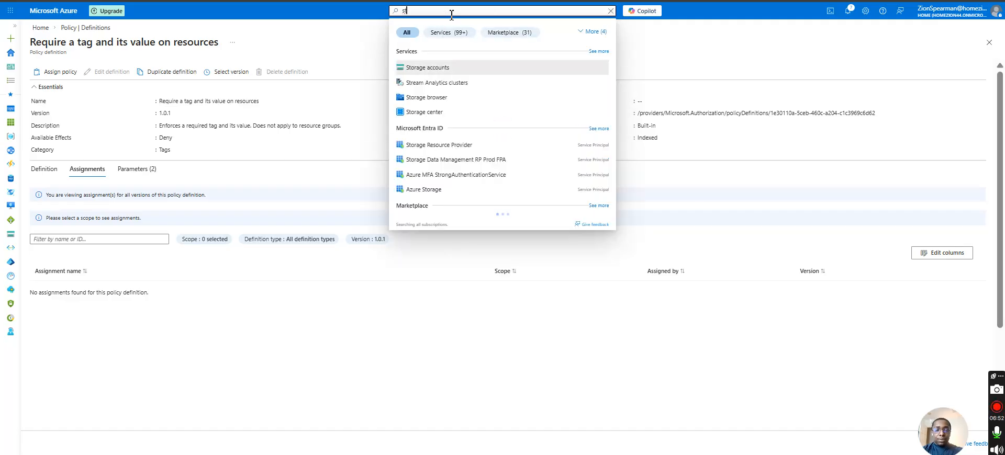
click(426, 78)
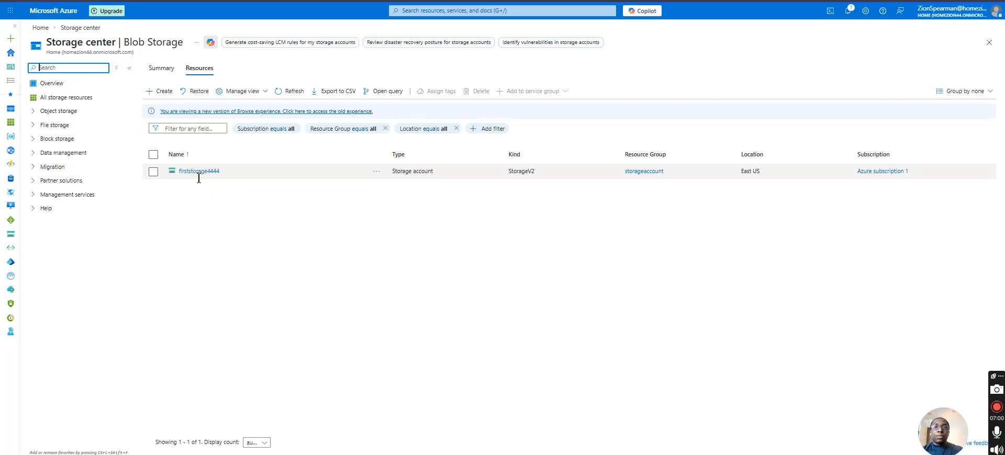
click(156, 91)
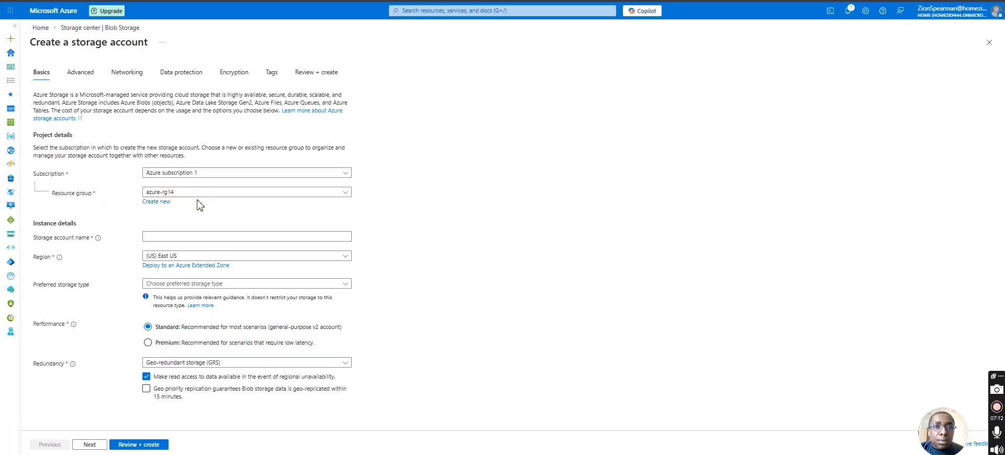
Step: Name the new storage account janaury24, using only lowercase letters and numbers
click(181, 236)
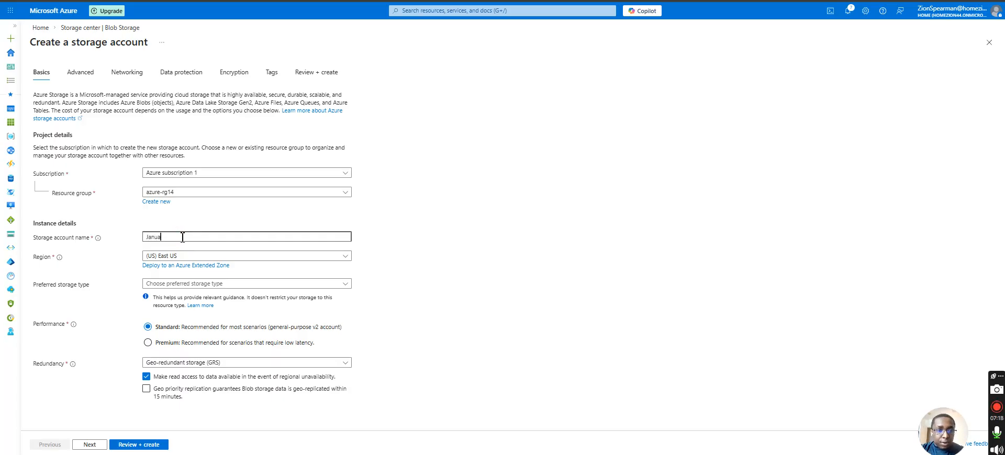
text(January)
click(224, 240)
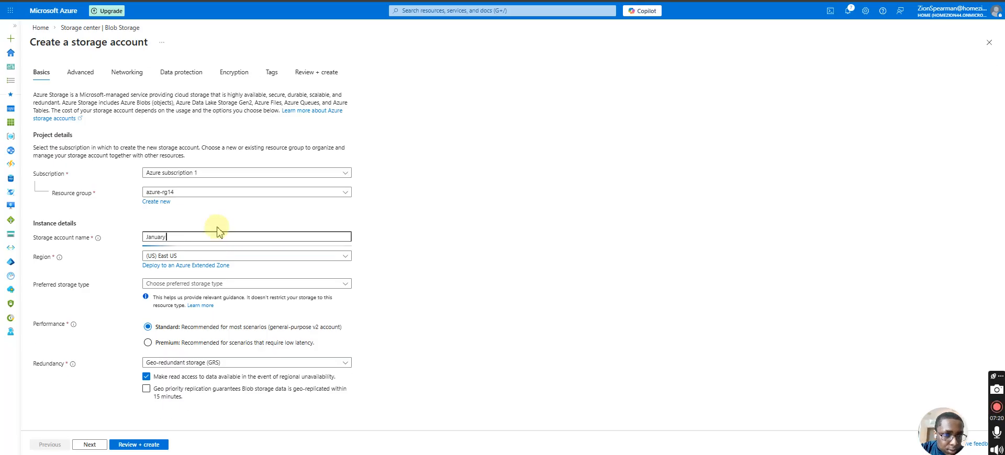
text(24)
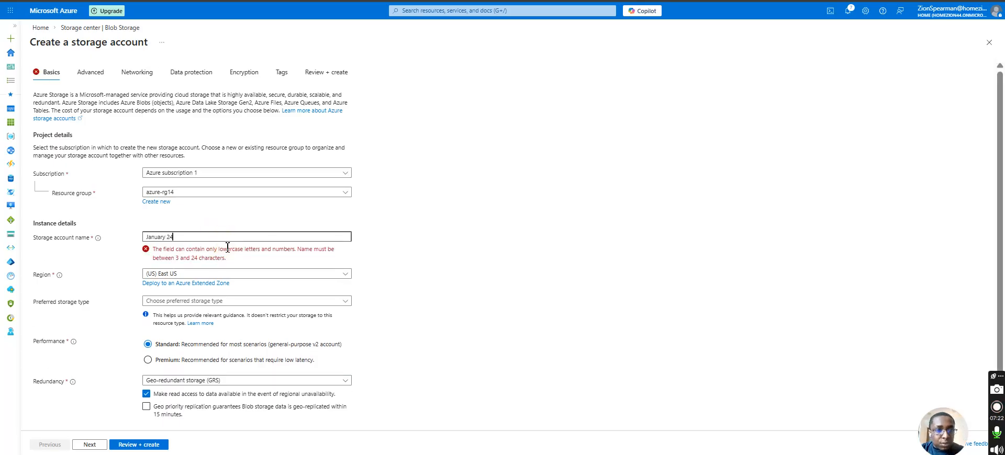
key(BackSpace)
key(BackSpace)
text(24)
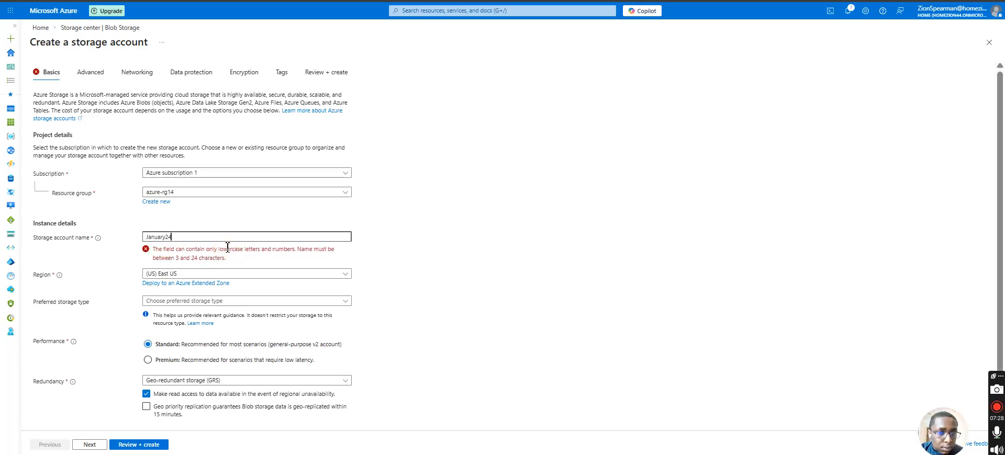
key(BackSpace)
key(BackSpace)
key(BackSpace)
key(BackSpace)
key(BackSpace)
key(BackSpace)
key(BackSpace)
key(BackSpace)
text(janaury2)
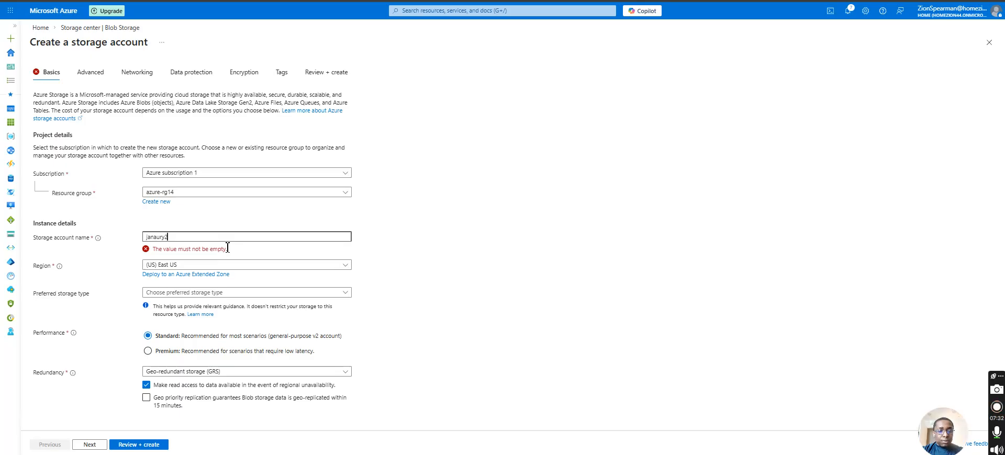
text(4)
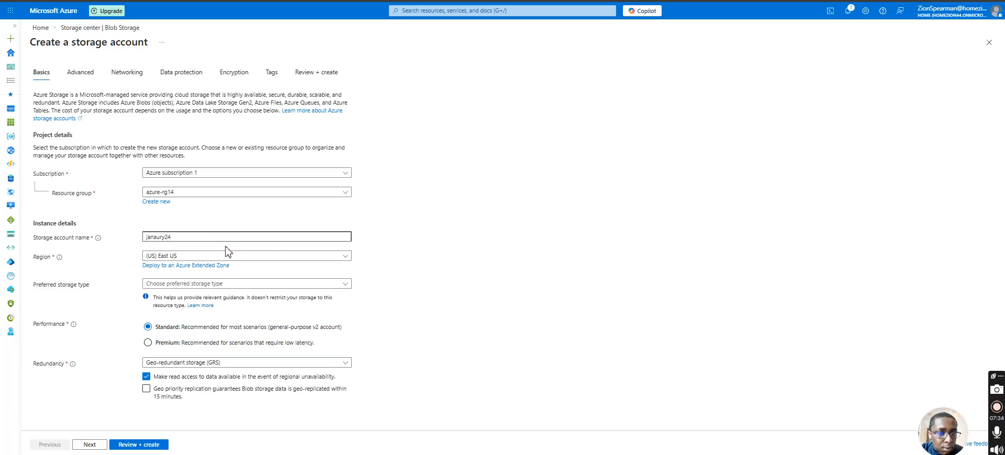
Step: Validate the storage account configuration and examine the validation error details
click(152, 447)
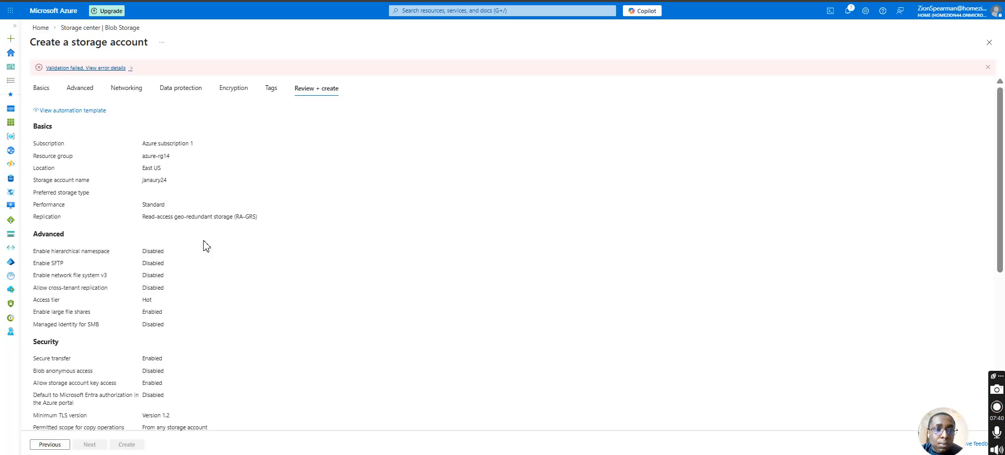
click(109, 69)
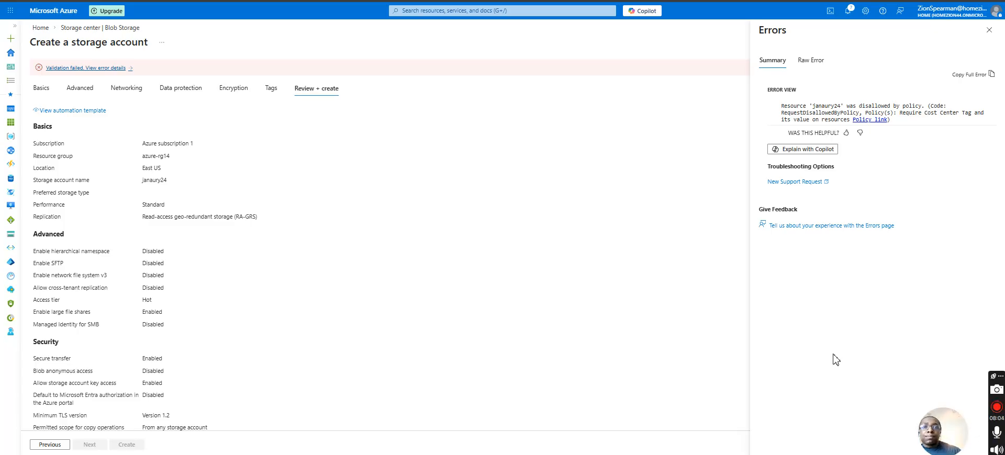
click(989, 31)
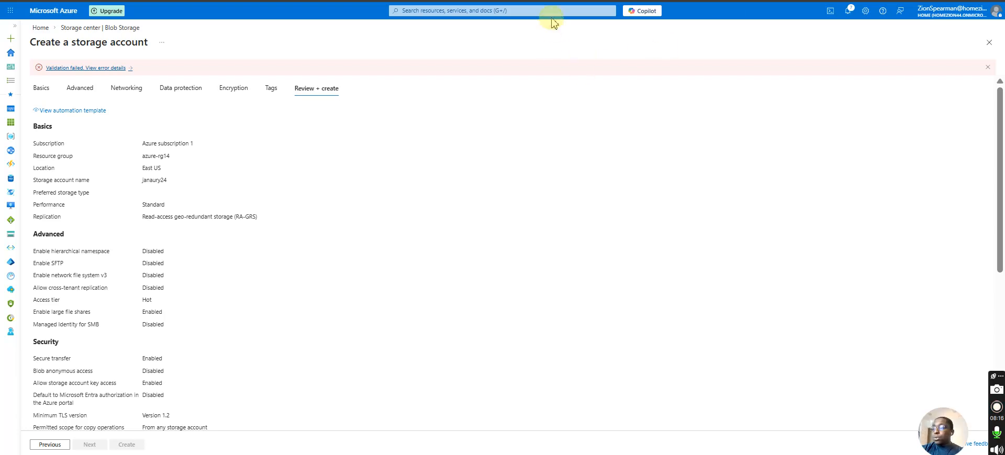
Step: Leave the storage account creation and open the list of assignments in the Policy service
click(40, 27)
click(478, 10)
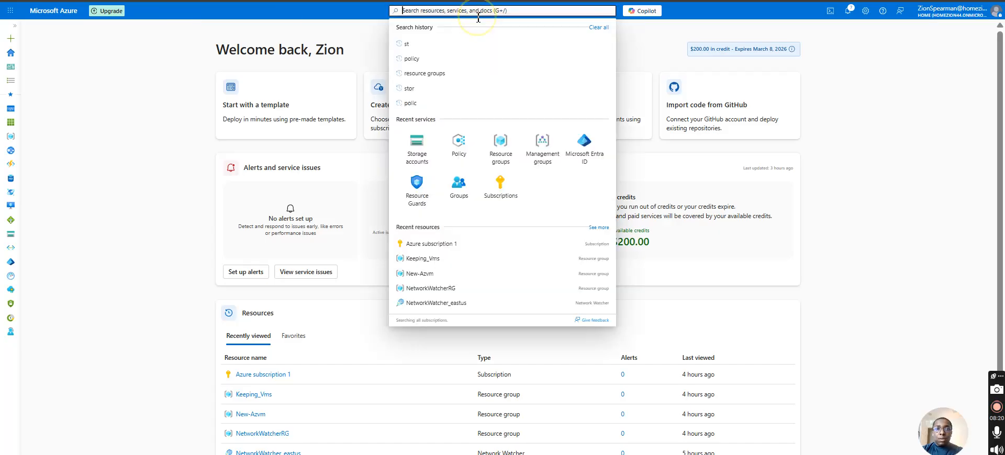
text(pol)
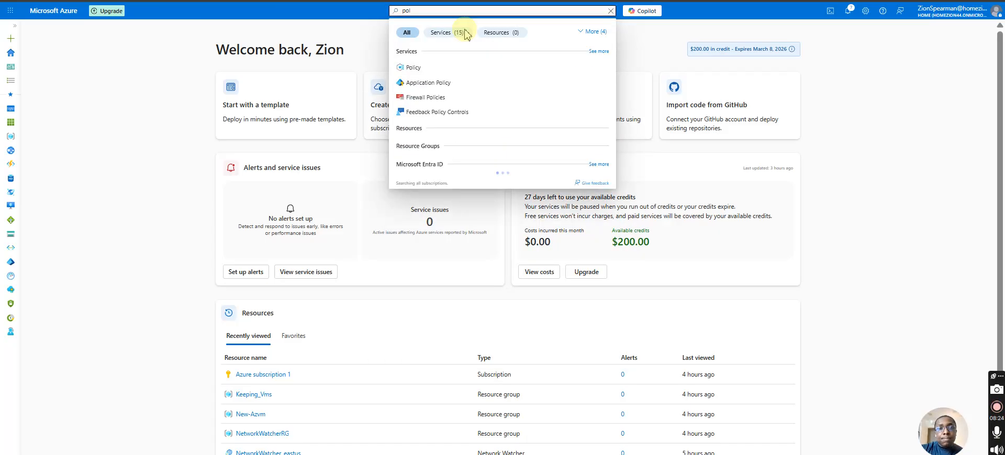
click(426, 67)
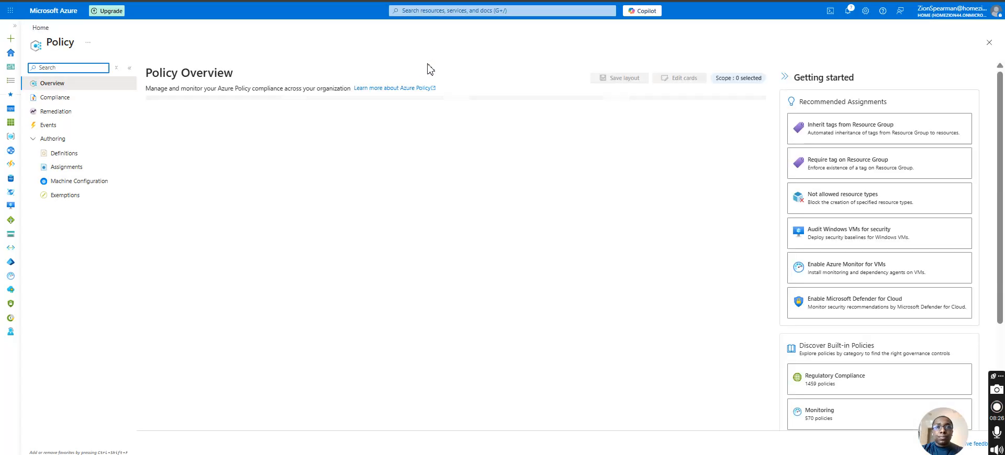
click(73, 141)
click(60, 139)
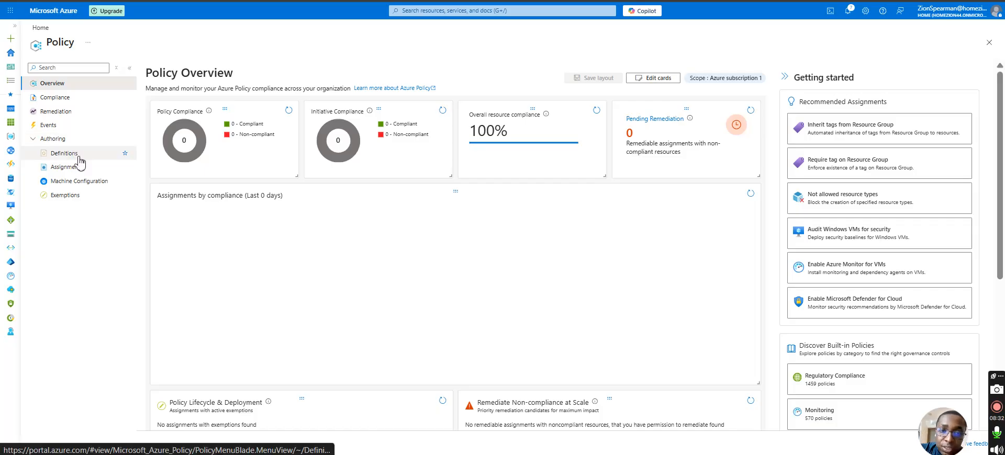
click(72, 175)
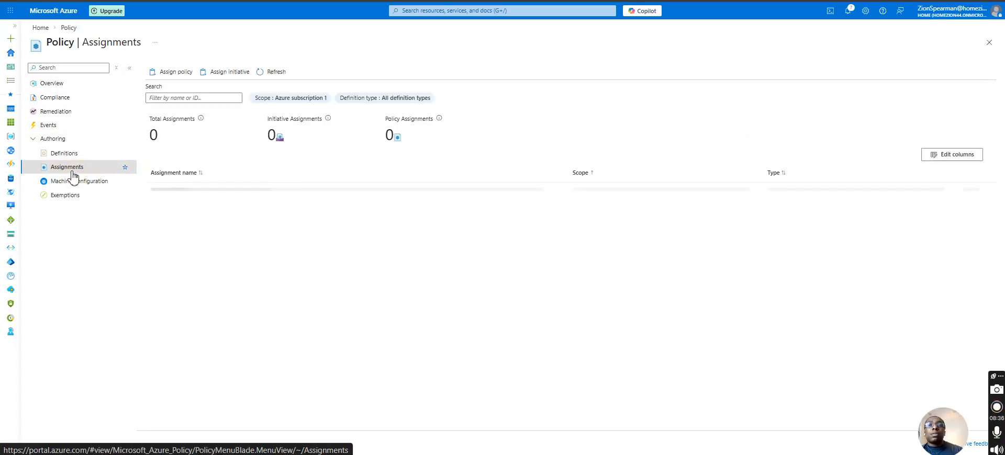
Step: Start a new policy assignment and limit its scope to the azure-rg14 resource group
click(177, 77)
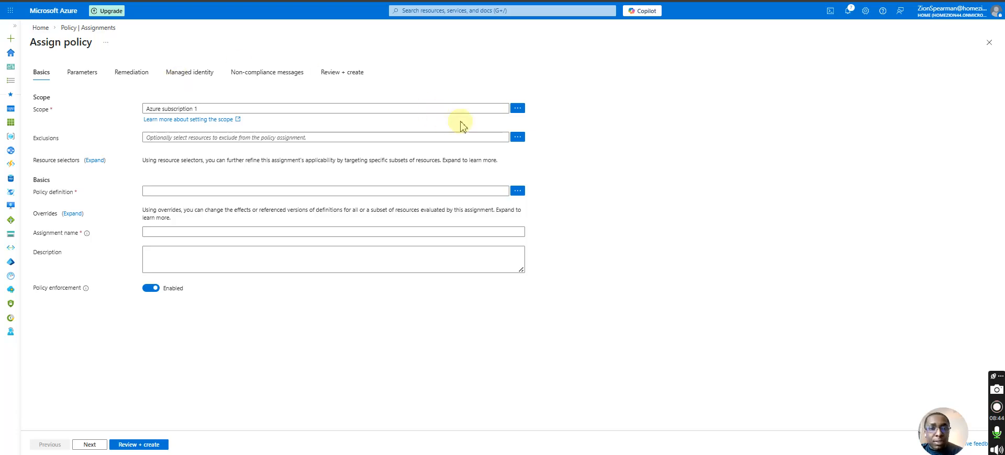
click(518, 109)
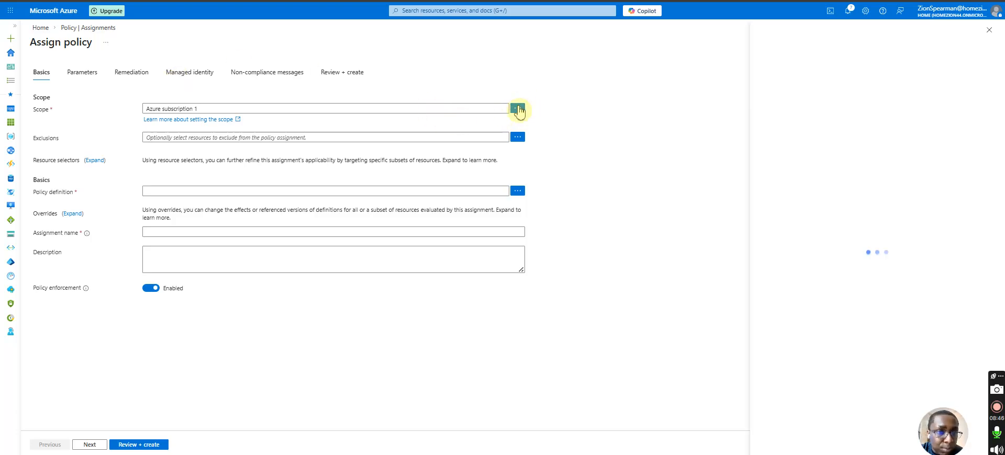
click(833, 176)
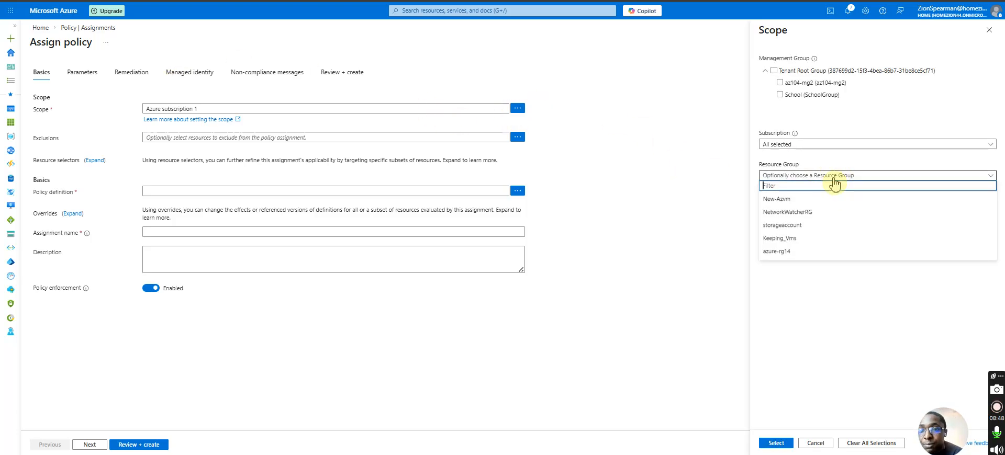
click(797, 252)
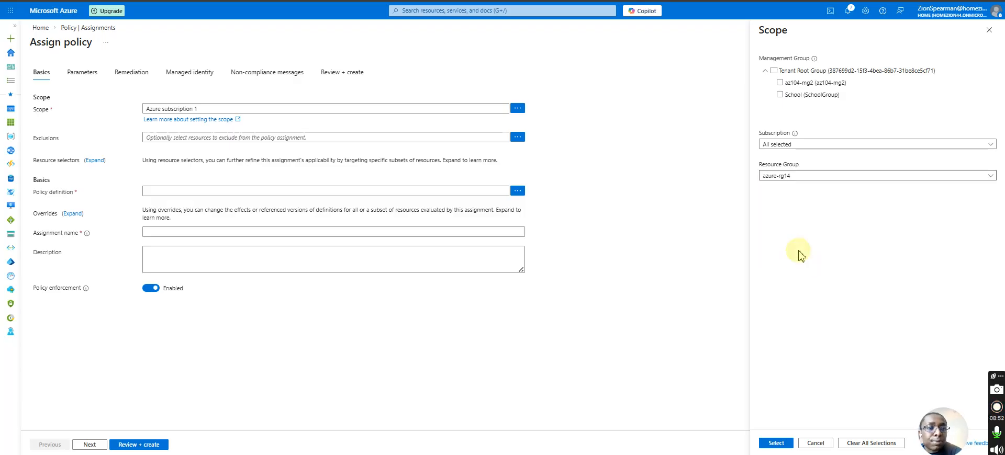
click(775, 443)
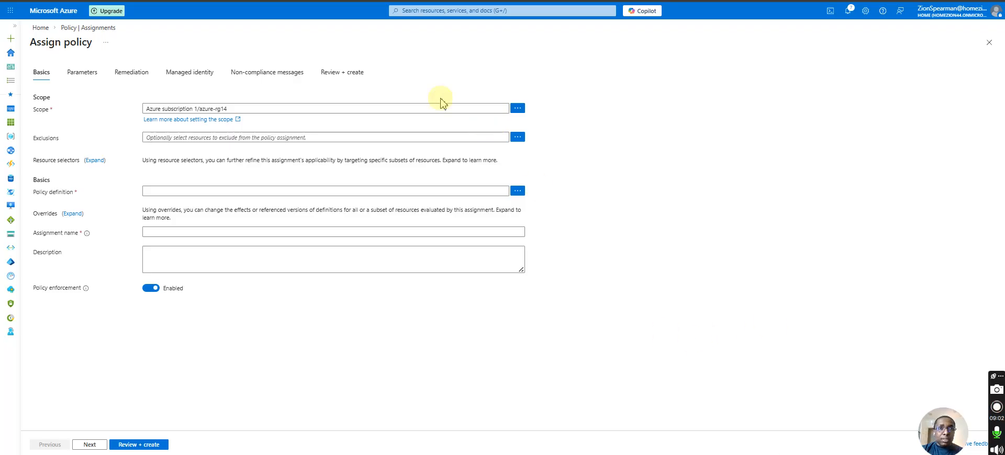
click(238, 189)
click(207, 192)
click(183, 195)
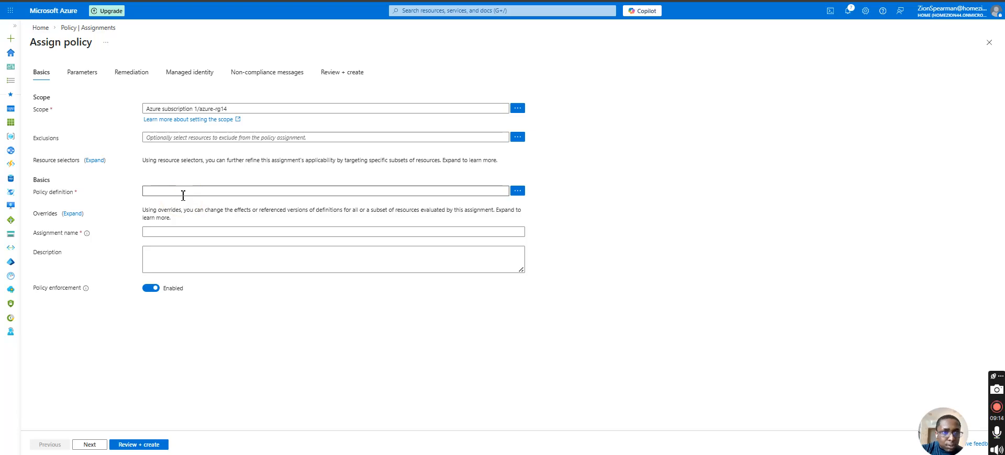
click(168, 268)
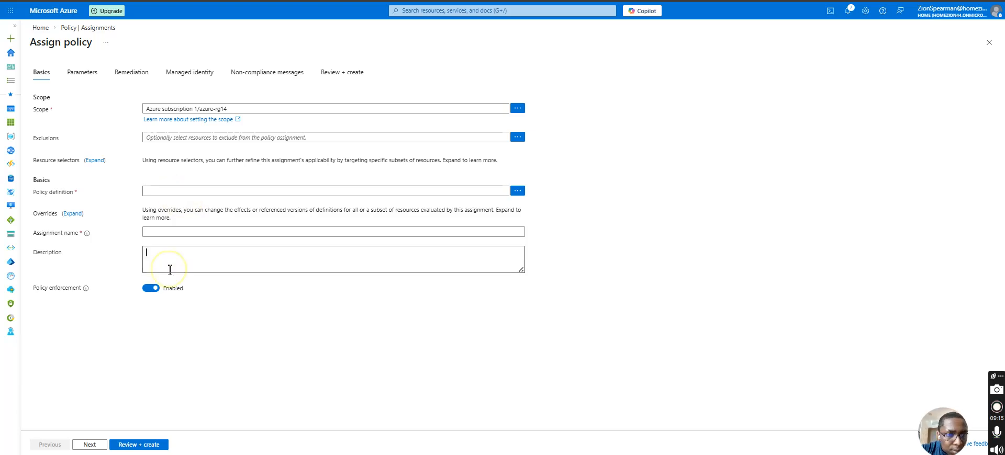
click(148, 232)
click(162, 190)
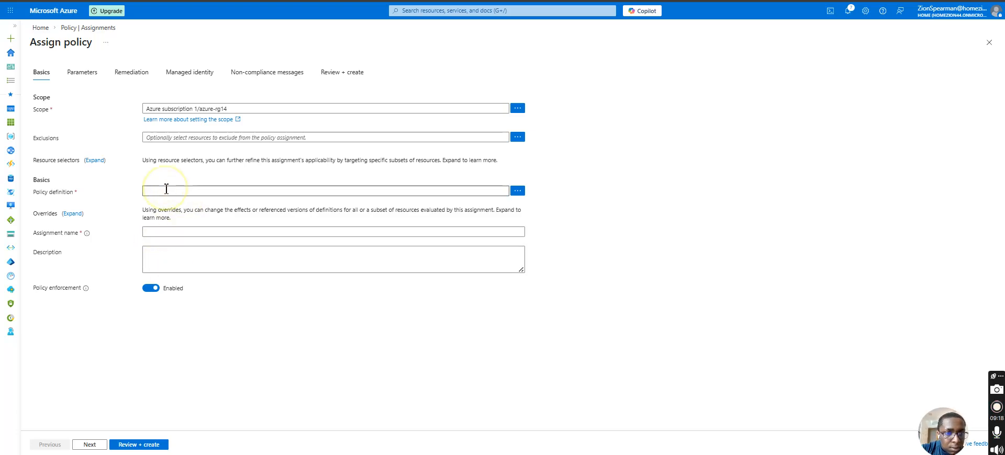
click(520, 192)
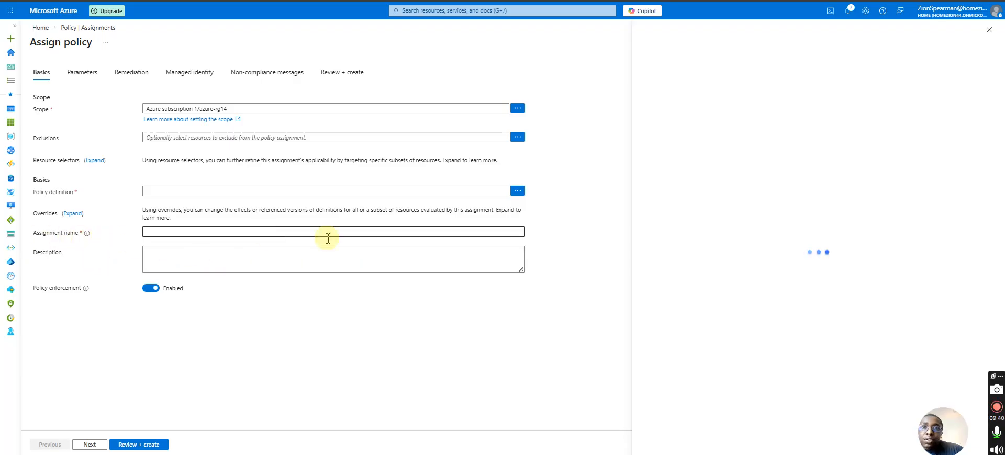
click(989, 30)
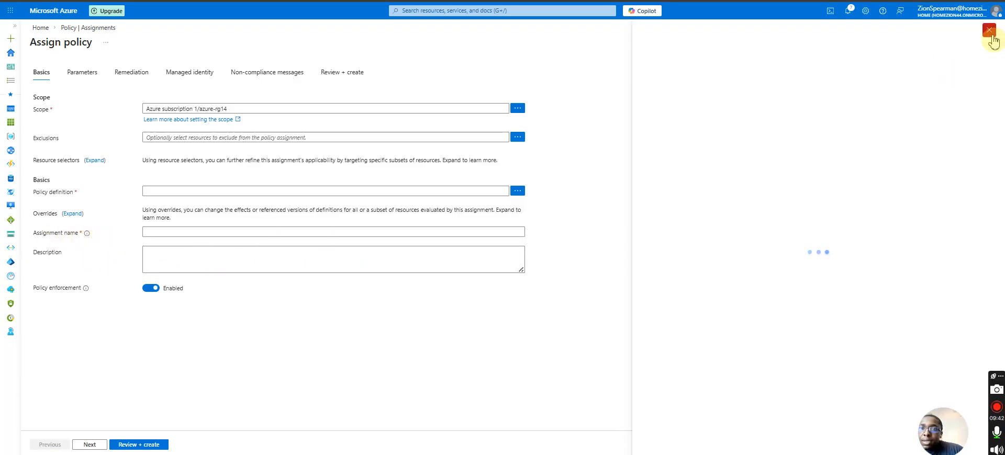
Step: Name the assignment "Inherit the Cost Center tag and its value 000 from the resource group if missing", without trailing whitespace
click(272, 232)
text(Inherit the )
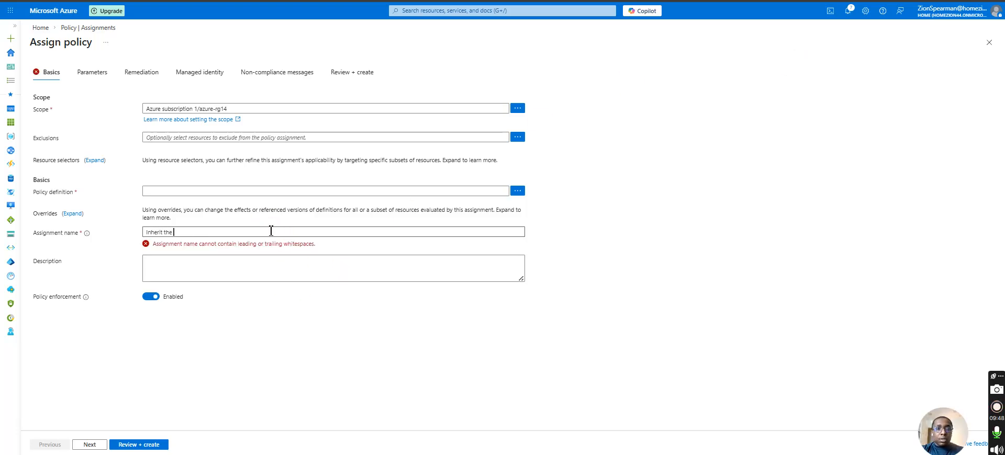
text(Cost)
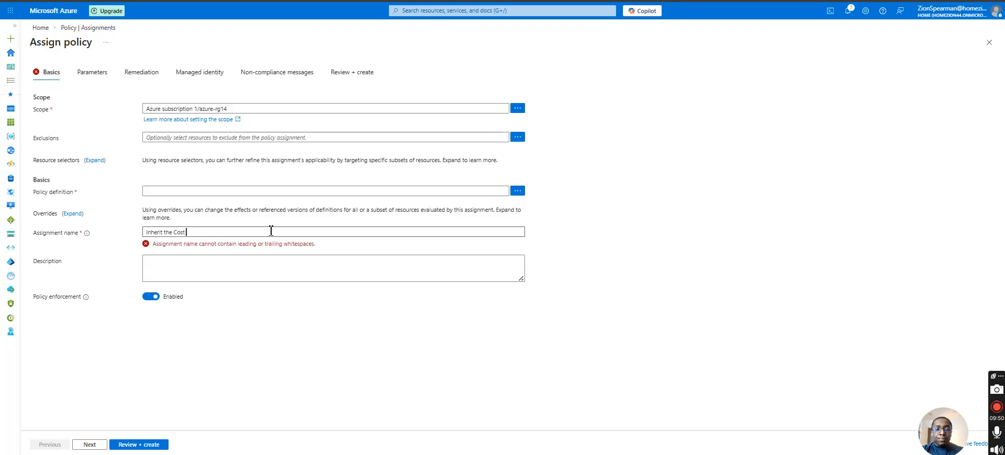
text( Center tag)
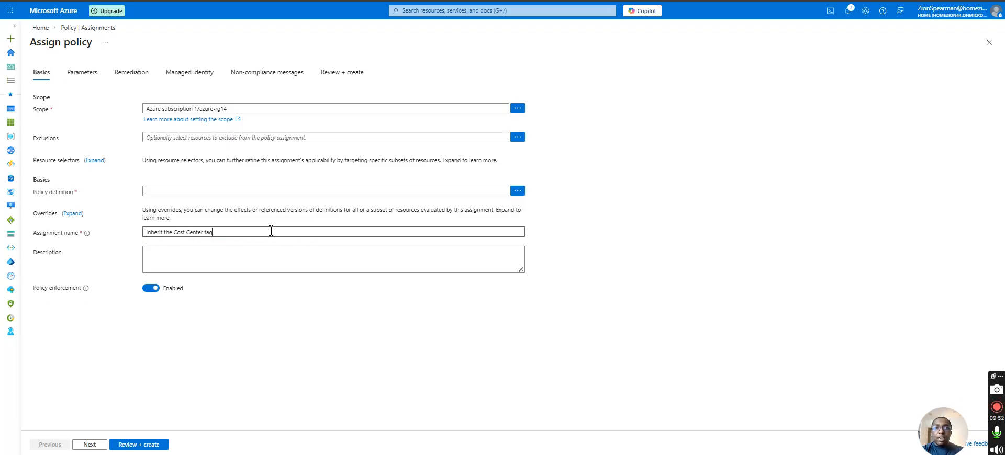
text( and its value 000)
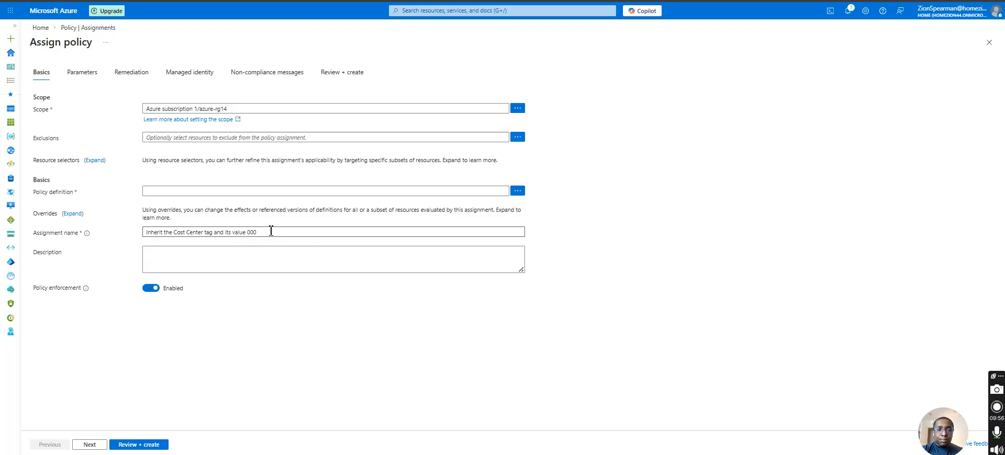
text( from)
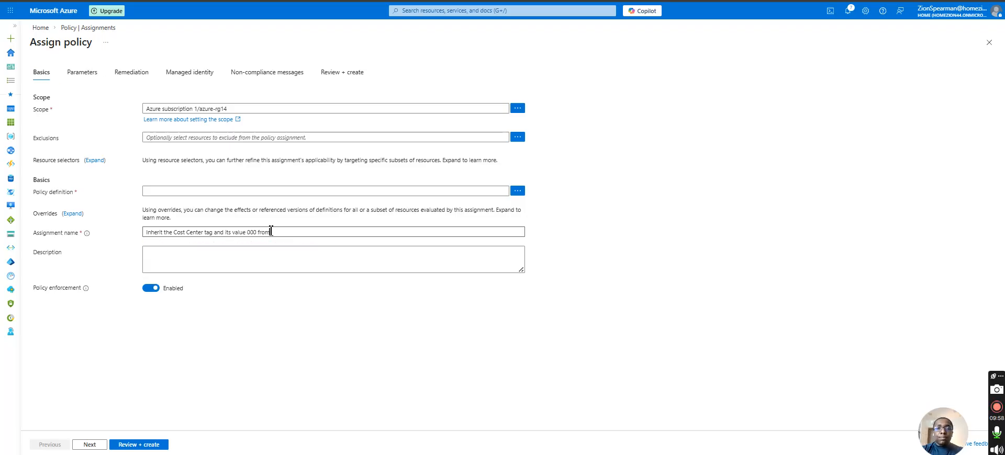
text( the resource group if missing)
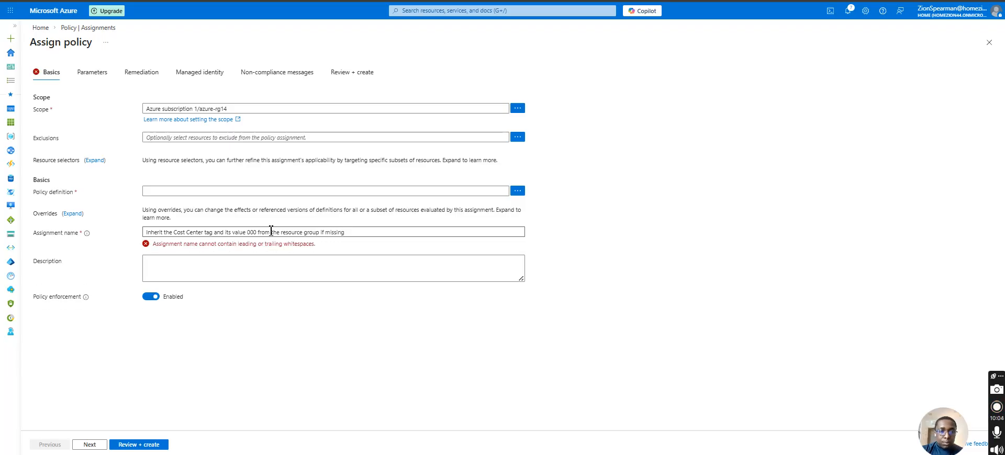
key(BackSpace)
click(246, 267)
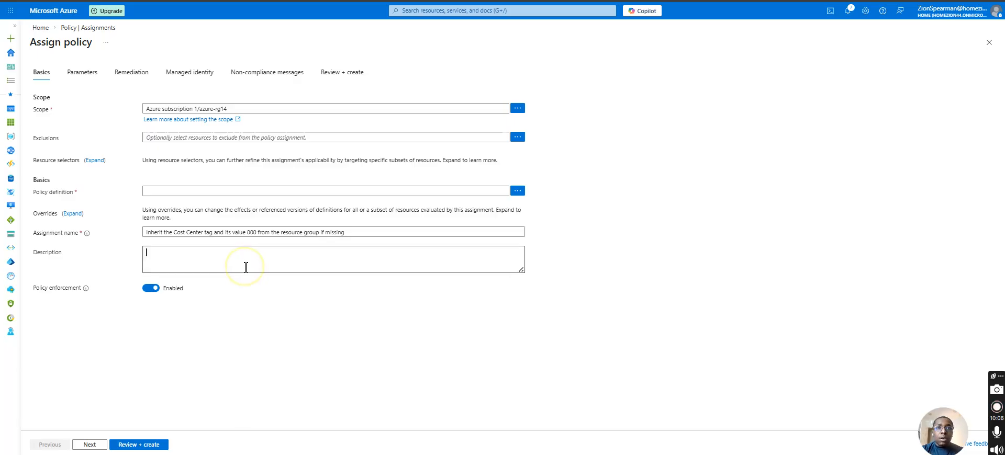
Step: Copy the assignment name "Inherit the Cost Center tag and its value 000 from the resource group if missing" into the description
click(242, 231)
key(ctrl+a)
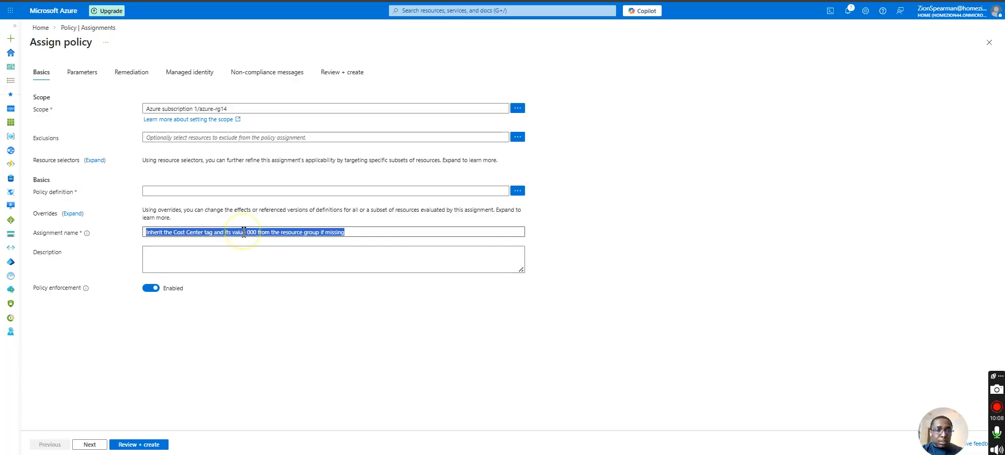
key(ctrl+c)
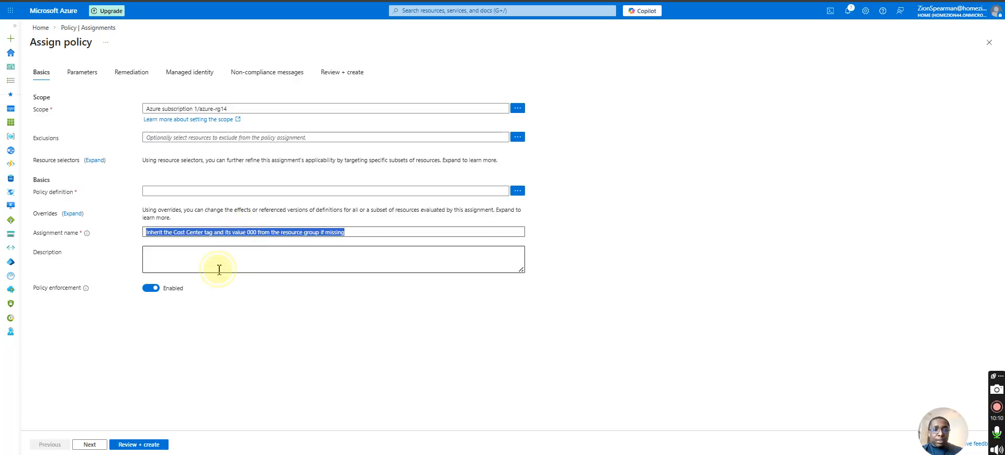
click(218, 266)
key(ctrl+v)
Step: Search the policy definitions for "inherit a ta" and add "Inherit a tag from the resource group if missing" to the assignment
click(519, 191)
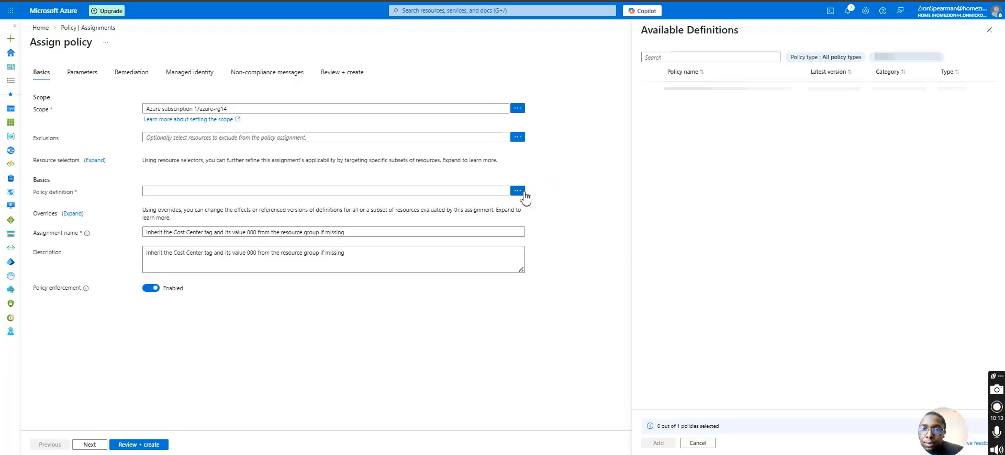
click(746, 56)
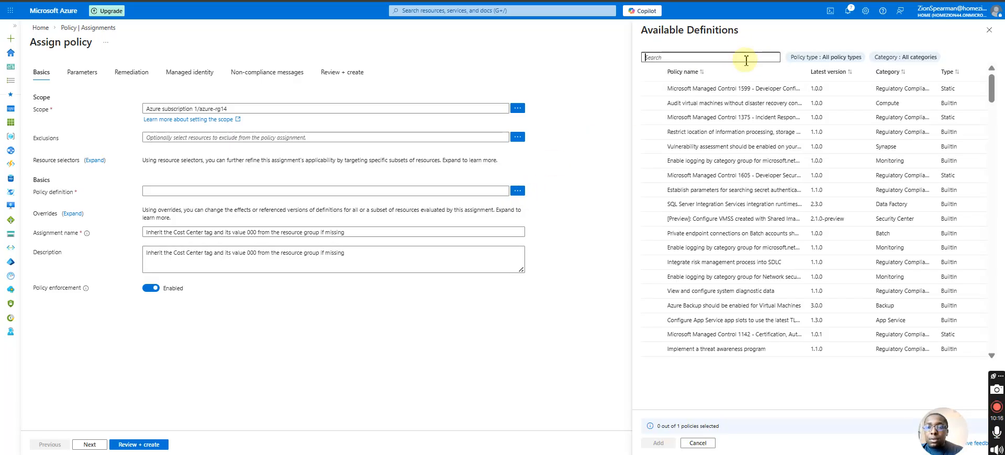
text(in)
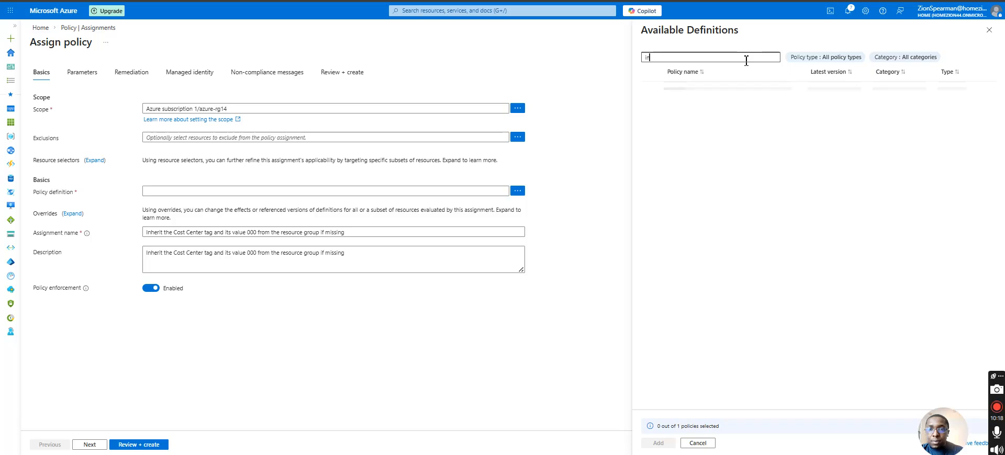
text(herit)
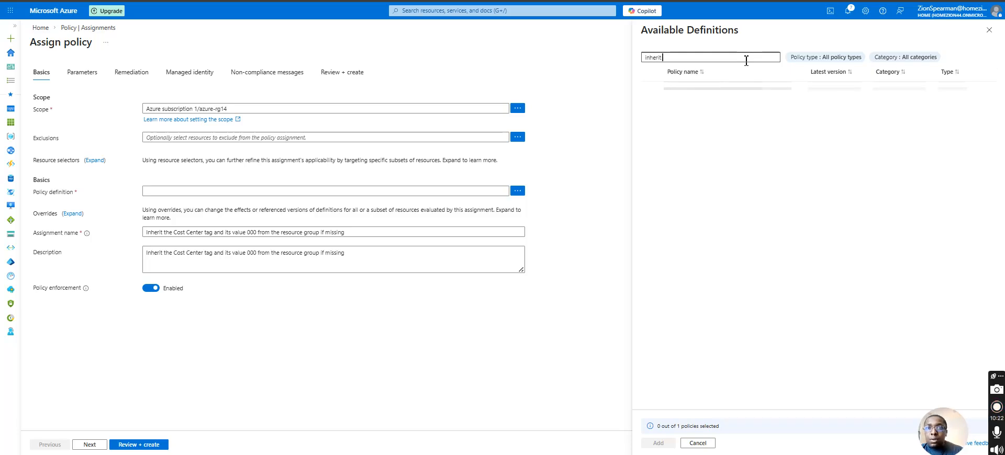
text( a )
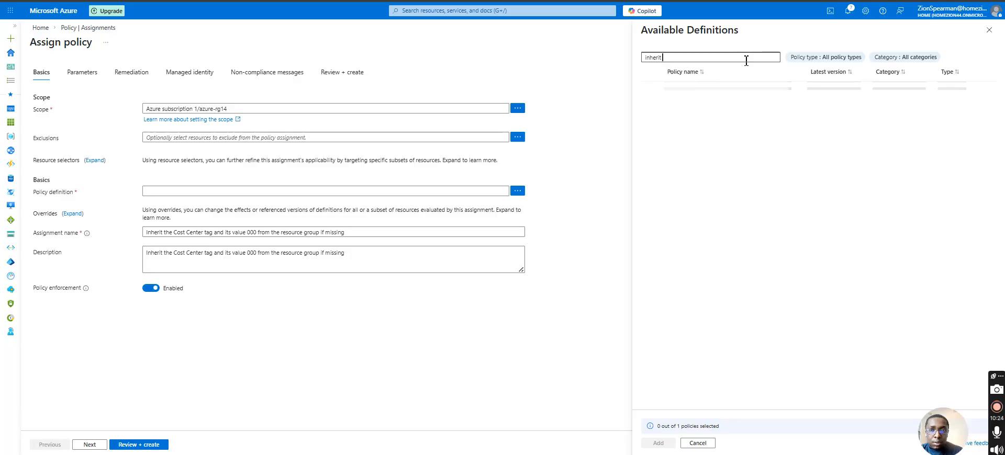
text(ta)
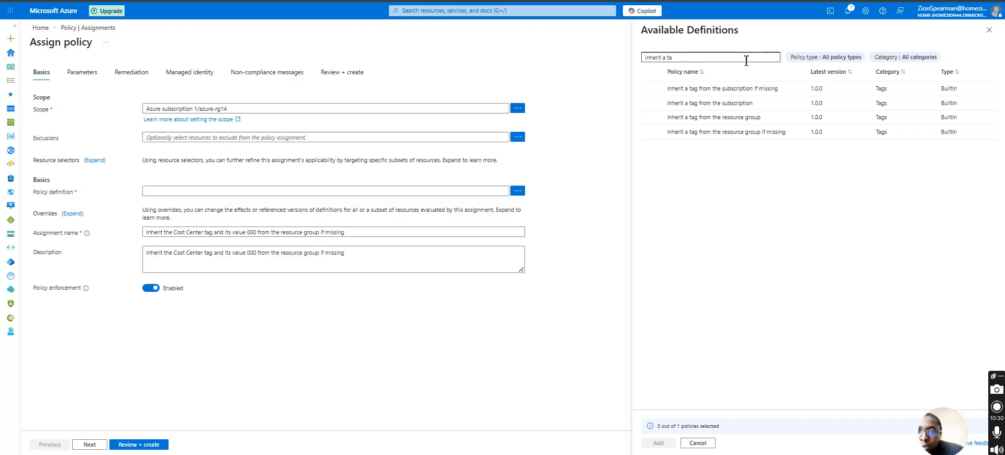
click(747, 132)
click(659, 443)
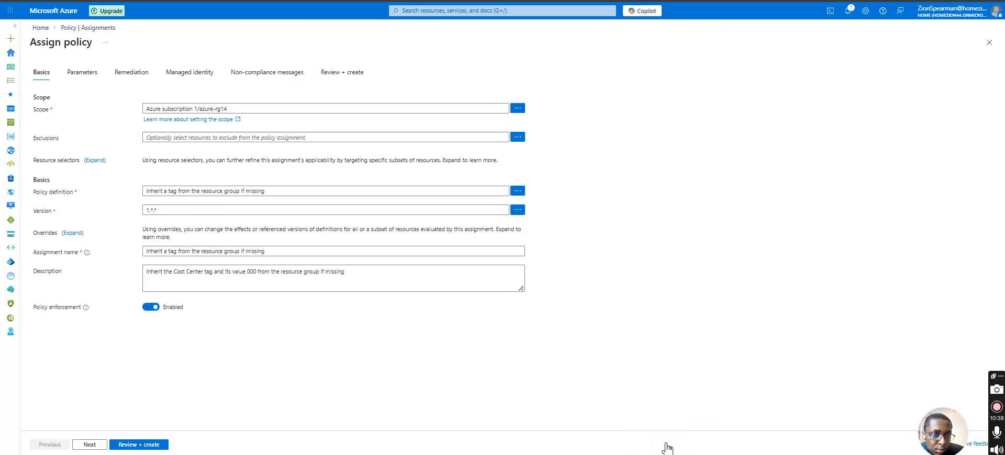
Step: Set the assignment's Tag Name parameter to Cost Center
click(325, 70)
click(85, 445)
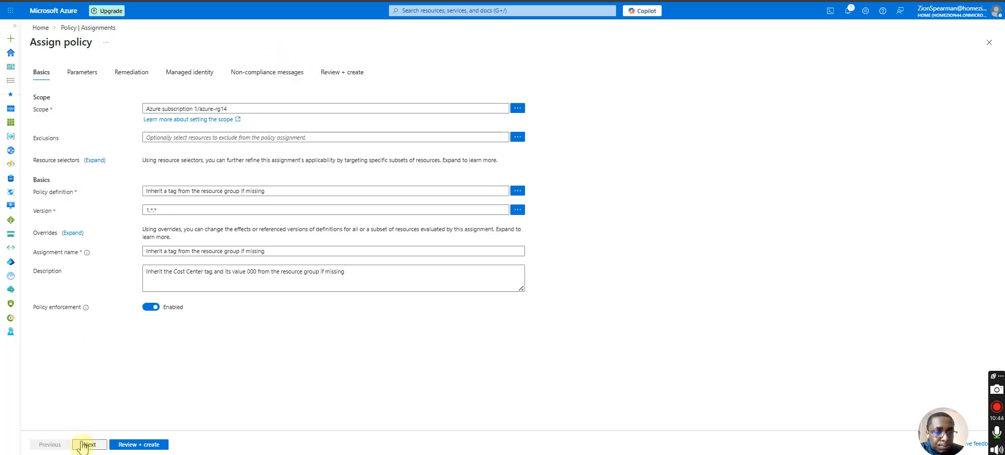
click(190, 74)
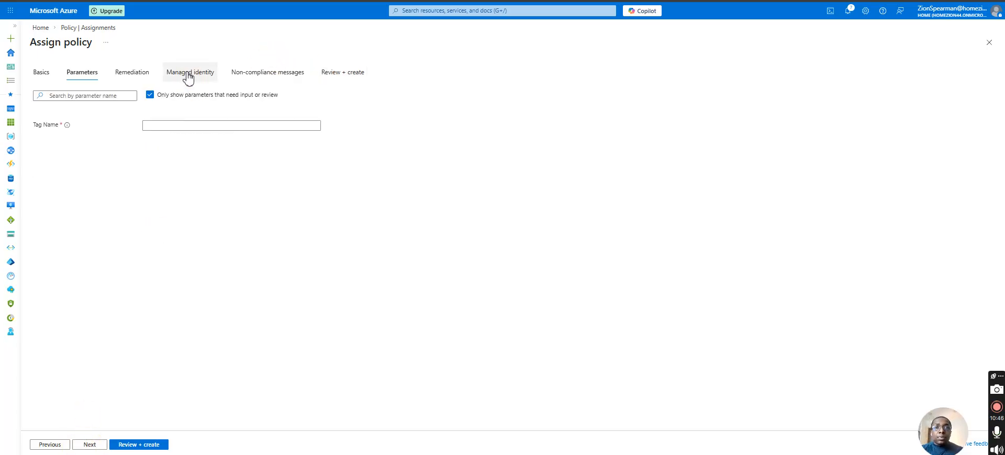
click(205, 126)
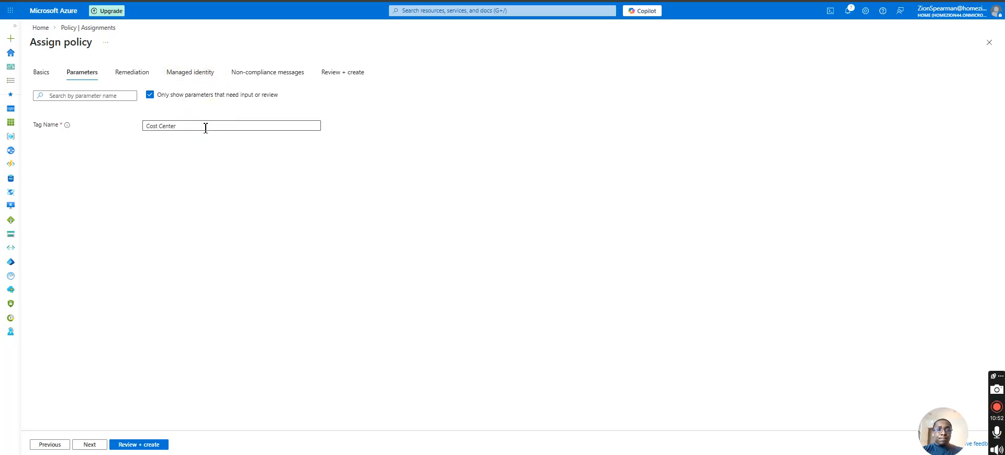
Step: Leave the remediation task off, review the assignment's summary and create the policy assignment
click(88, 445)
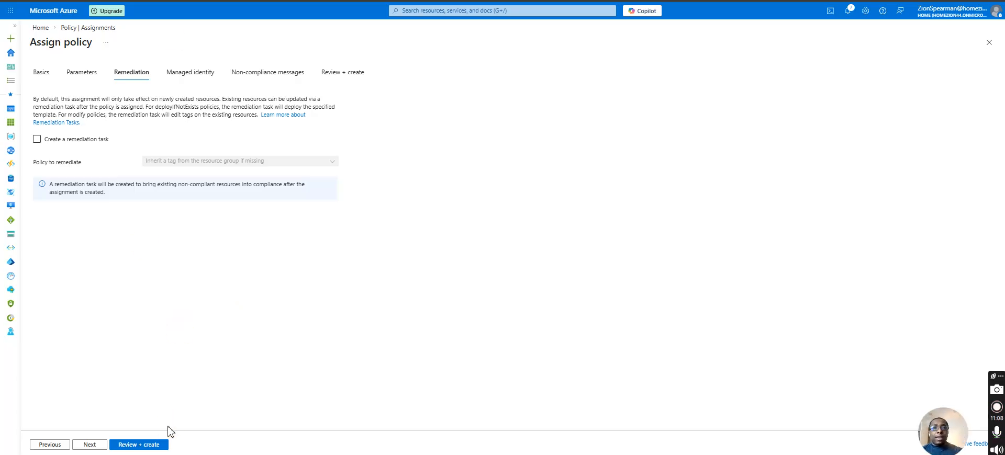
click(139, 445)
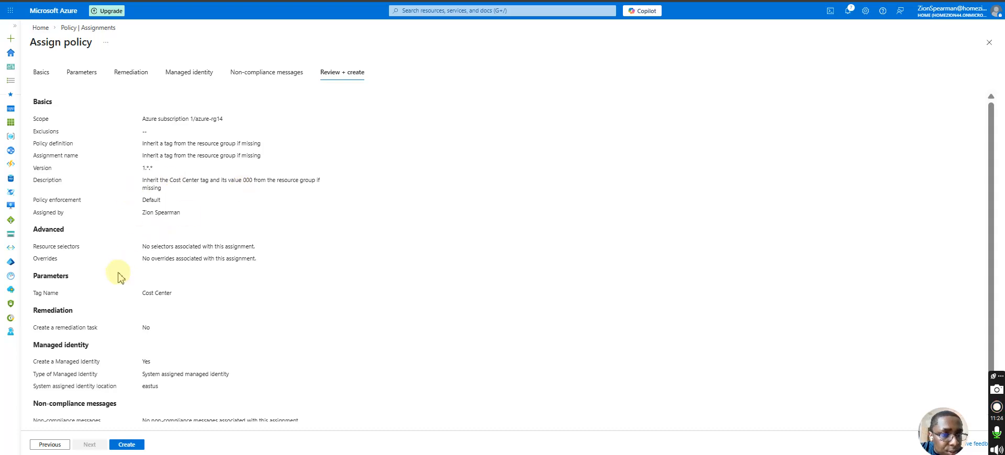
scroll(151, 296, down, 1)
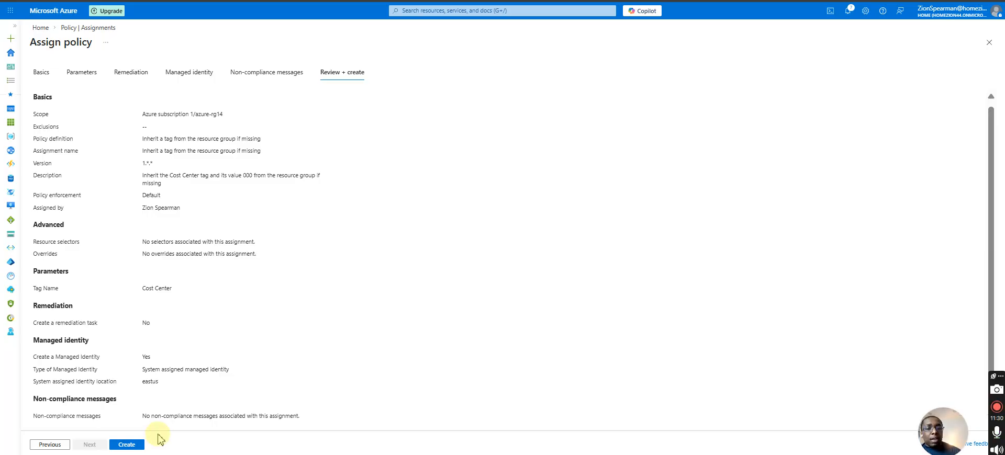
click(132, 446)
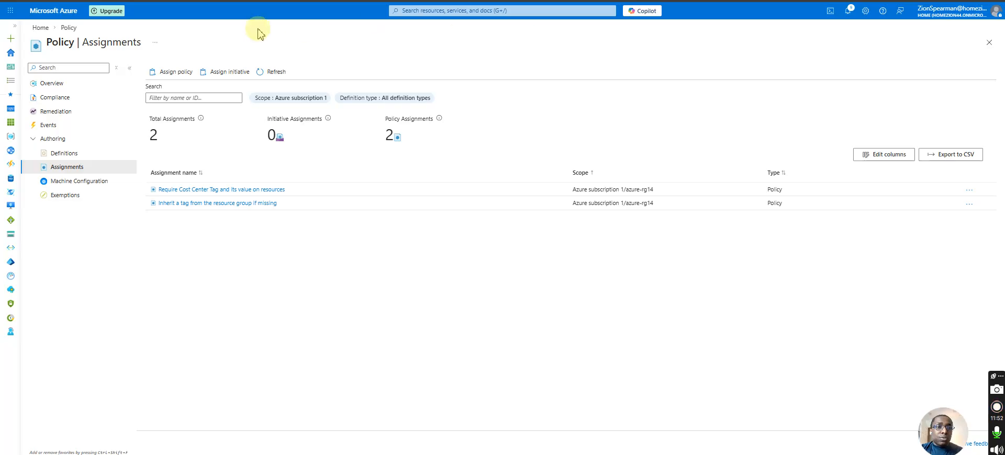
Step: Return to the portal home page, search for "resource groups" and open the list of resource groups
click(39, 11)
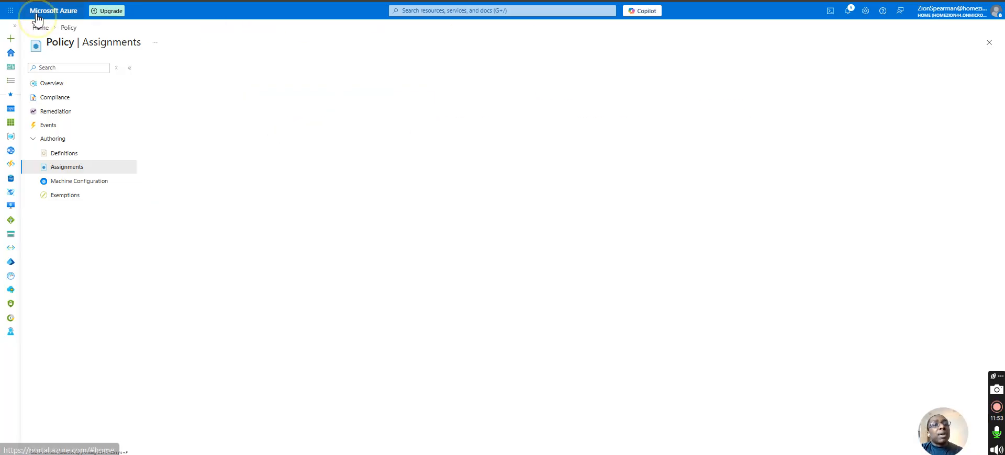
click(413, 10)
text(reso)
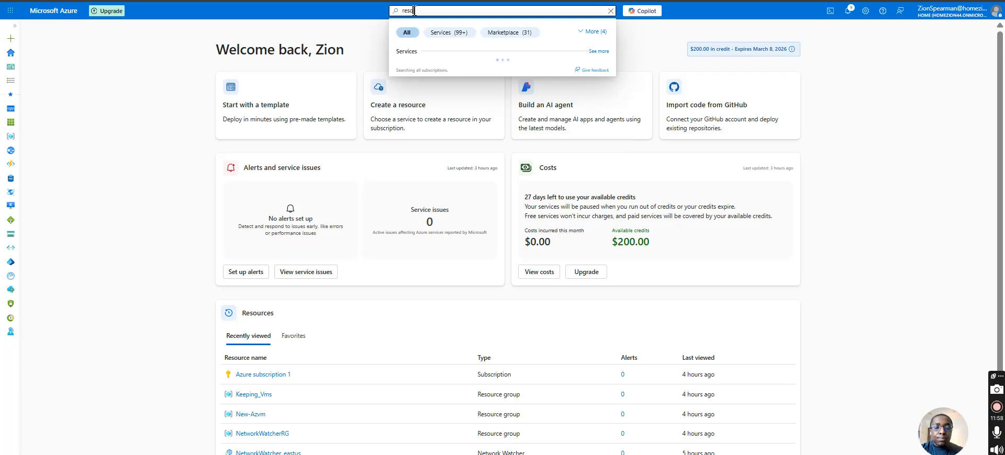
text(urce groups)
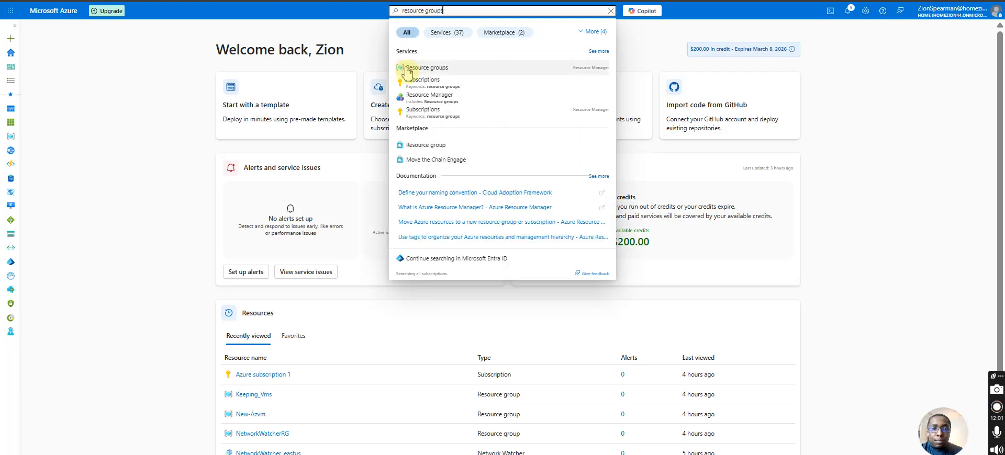
click(408, 67)
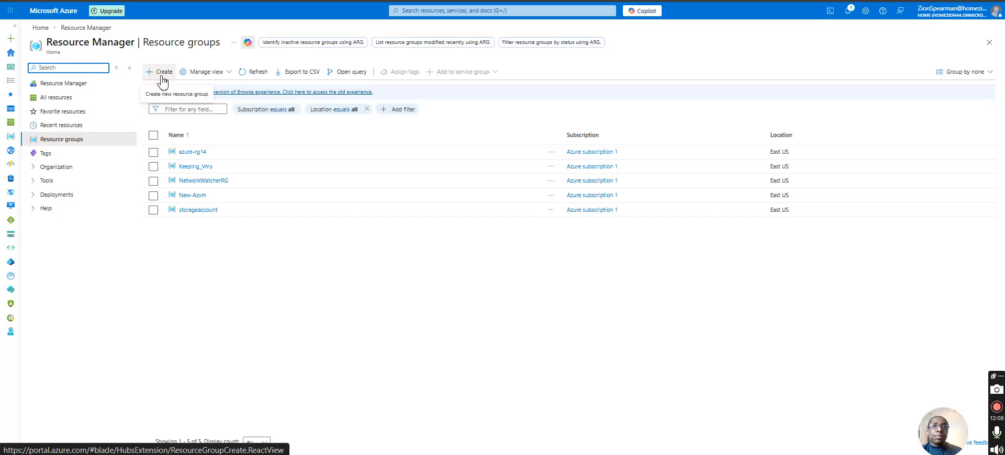
click(36, 168)
click(33, 224)
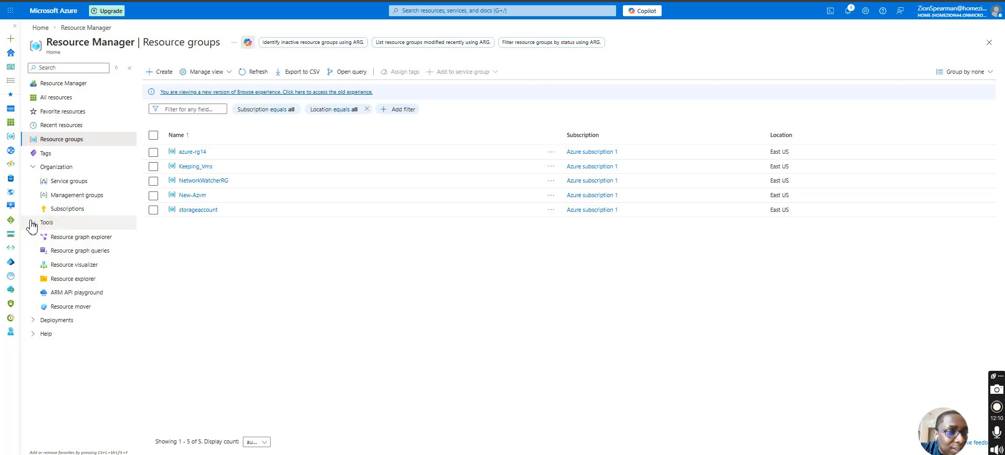
click(47, 320)
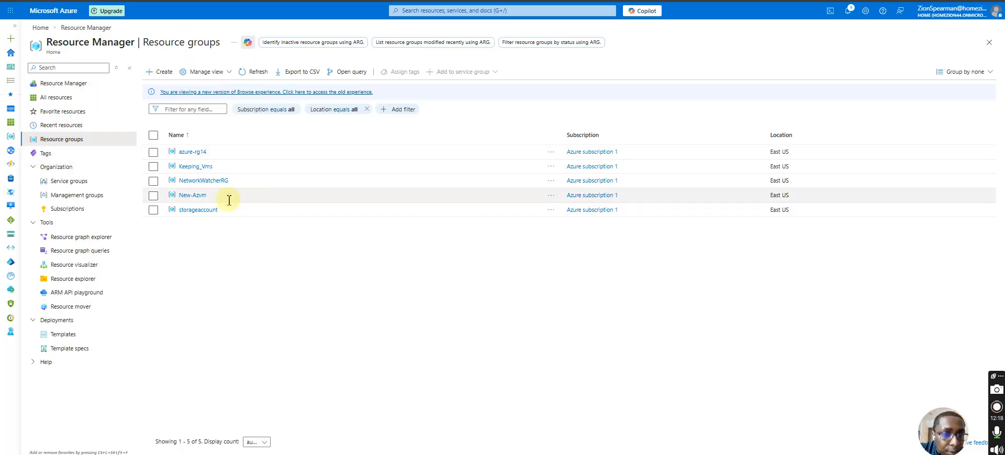
Step: Open the azure-rg14 resource group and go to its Locks settings
click(191, 153)
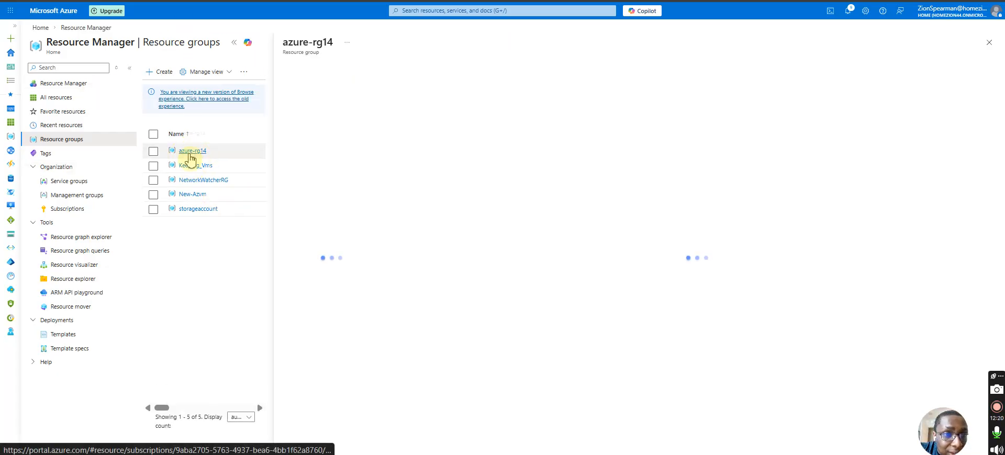
click(320, 208)
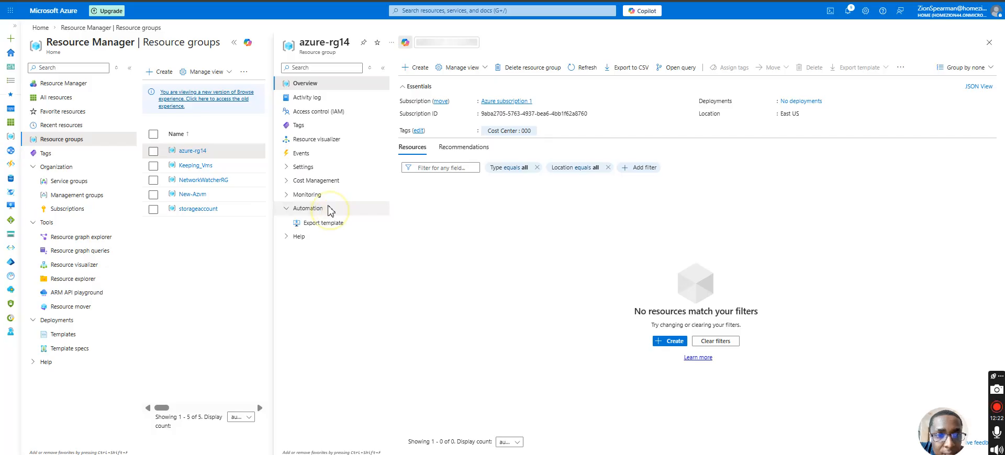
click(321, 197)
click(315, 180)
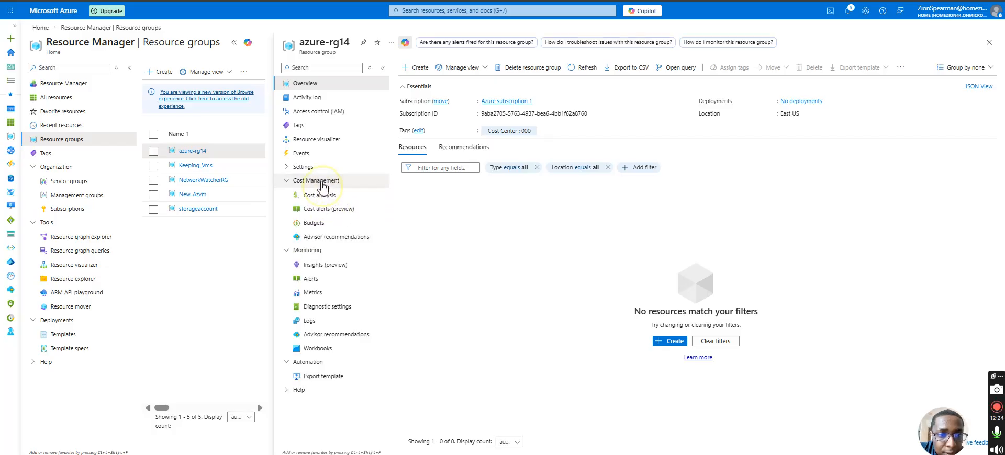
click(303, 167)
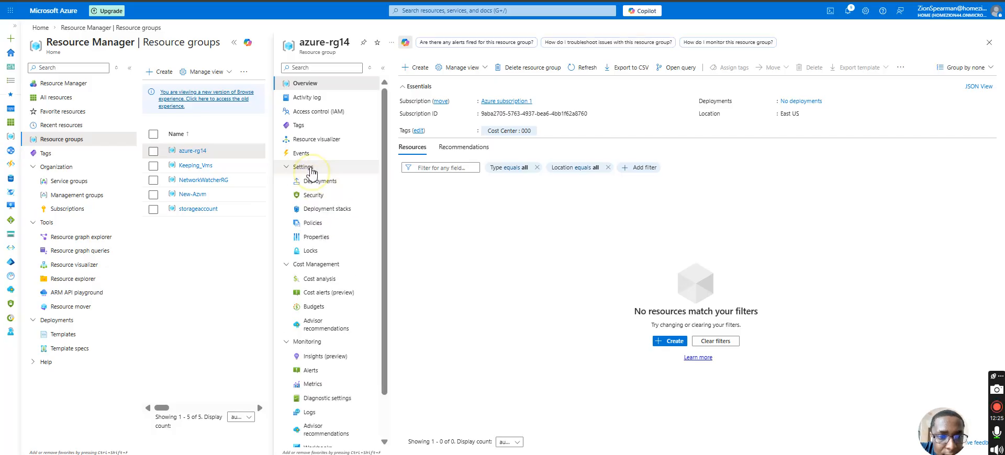
click(310, 252)
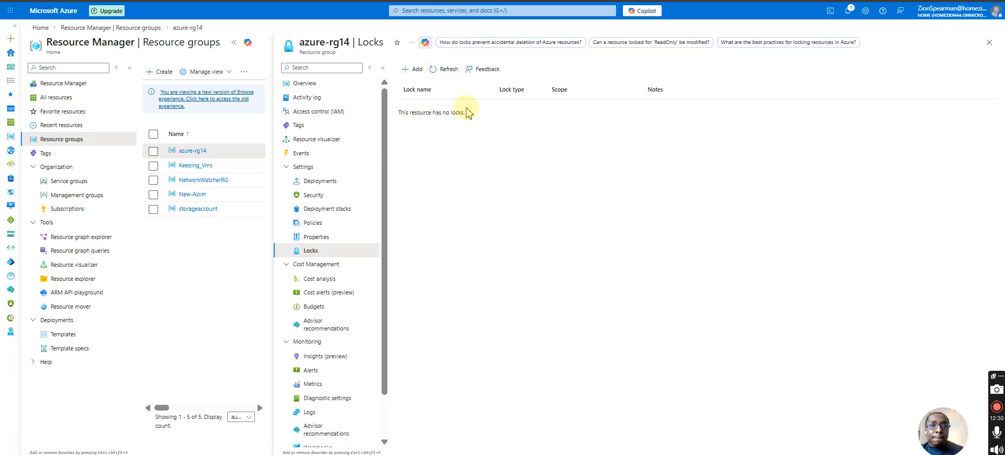
Step: Add a lock named rg-lock with lock type Delete to the azure-rg14 resource group
click(413, 69)
click(449, 141)
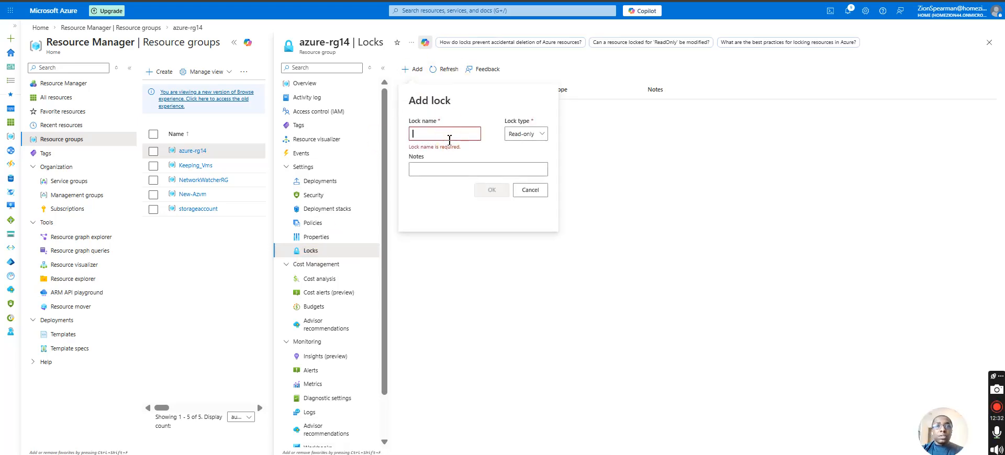
text(rg-lock)
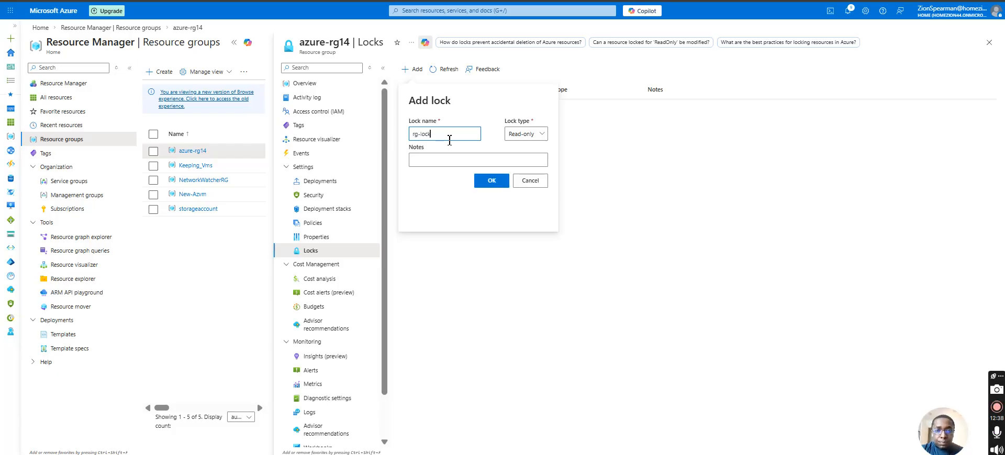
click(518, 135)
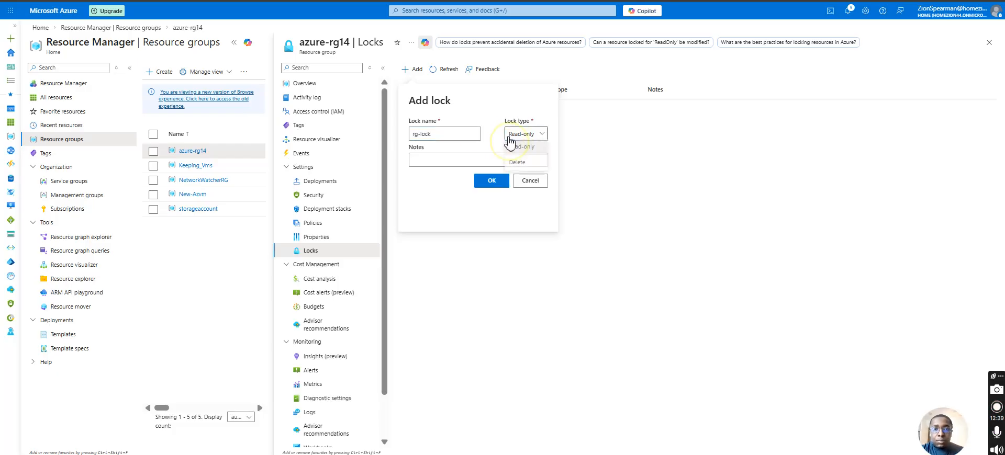
click(519, 165)
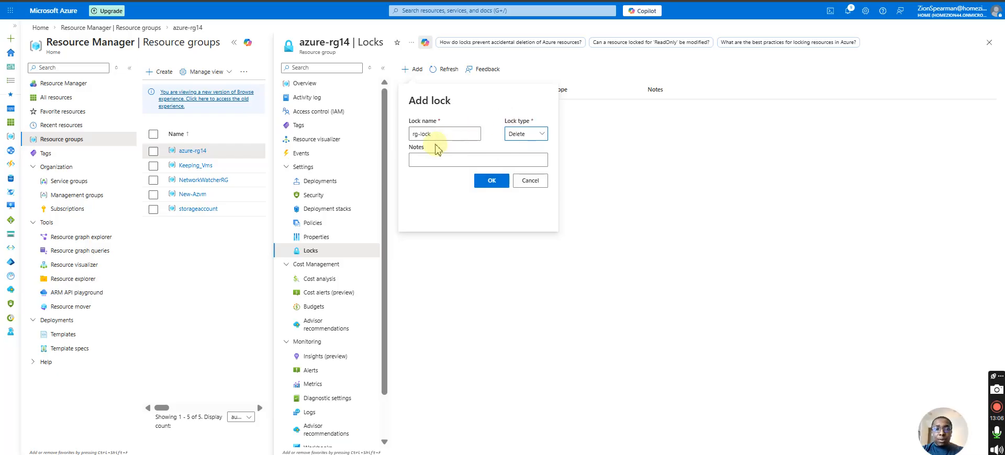
click(490, 181)
click(491, 181)
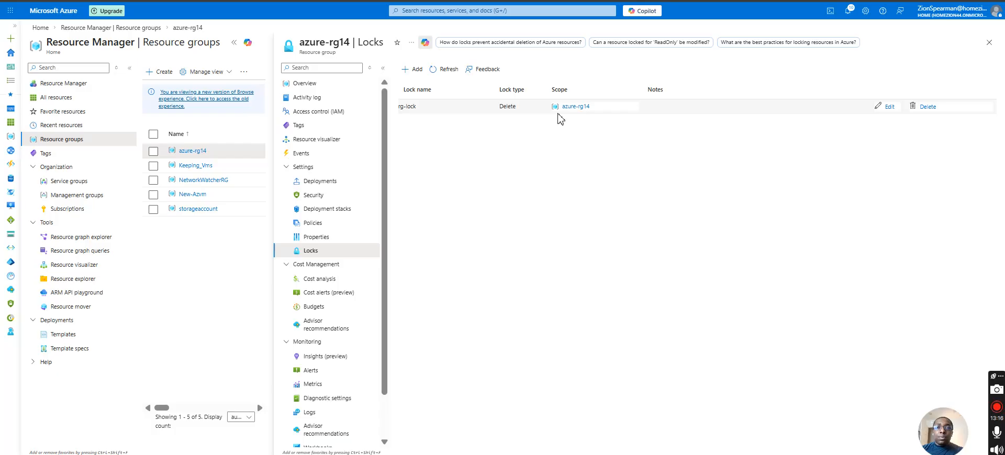
Step: Try to delete the azure-rg14 resource group, entering its name as confirmation and approving the permanent deletion
click(566, 108)
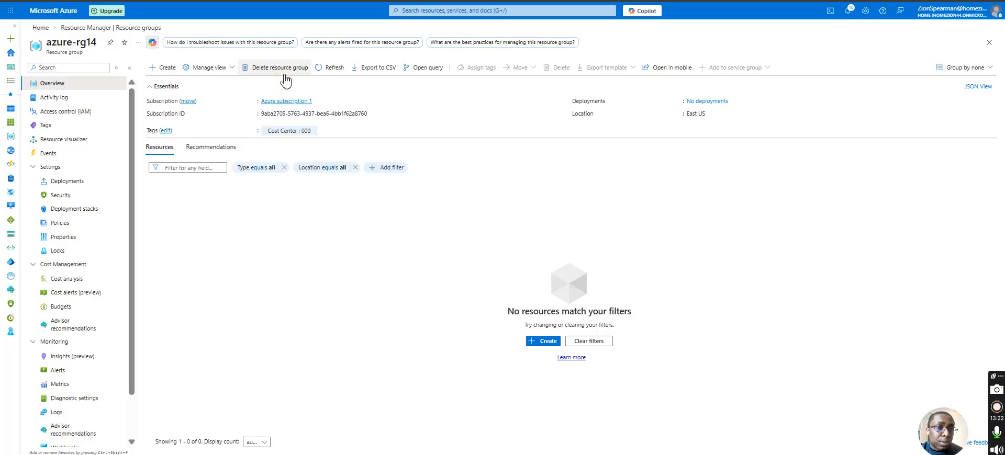
click(284, 73)
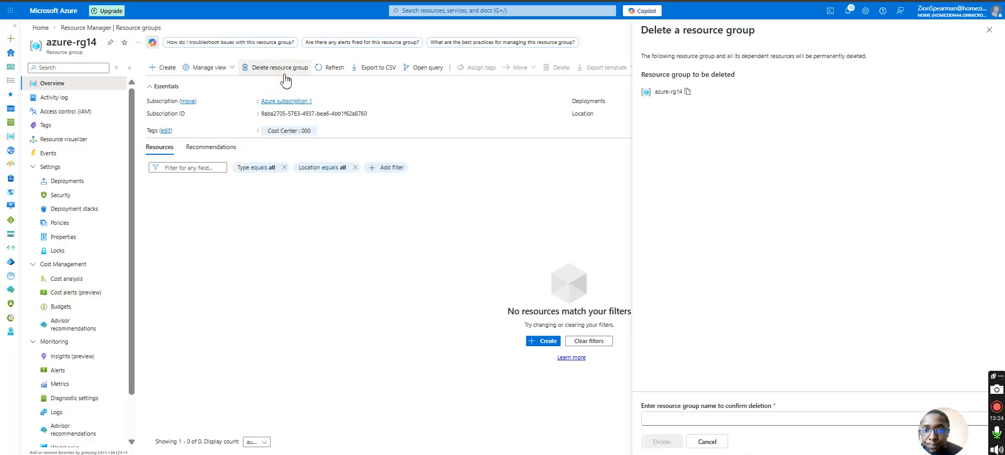
click(687, 92)
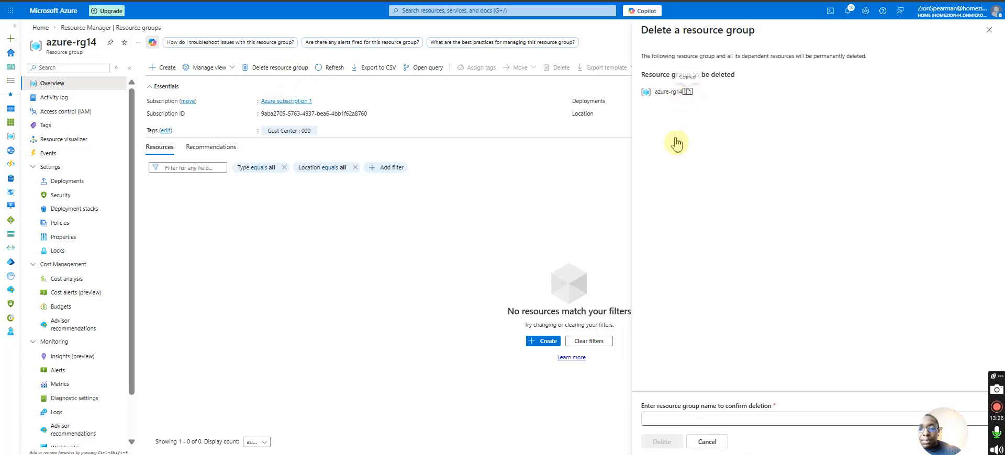
click(688, 420)
key(ctrl+v)
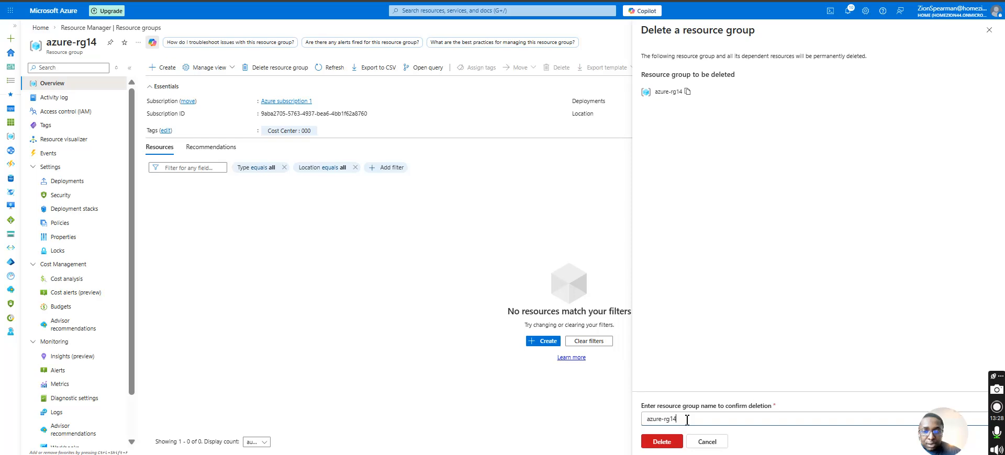
click(656, 443)
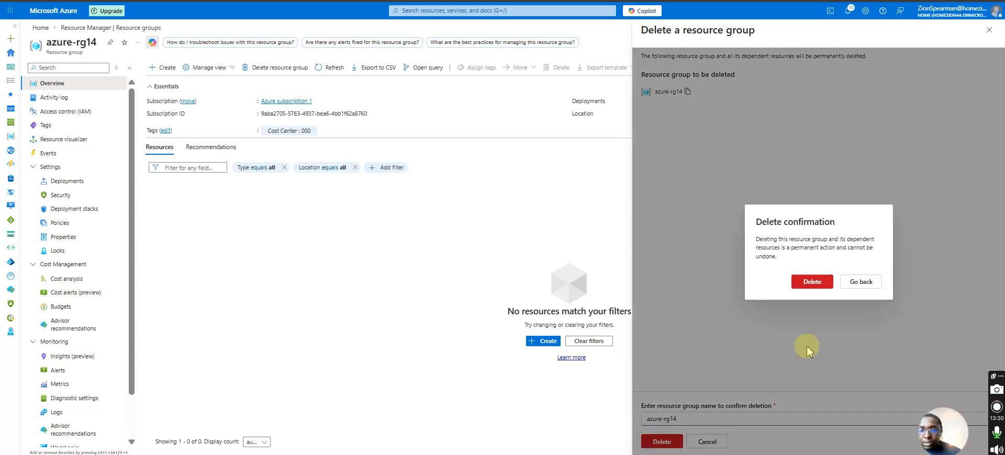
click(813, 282)
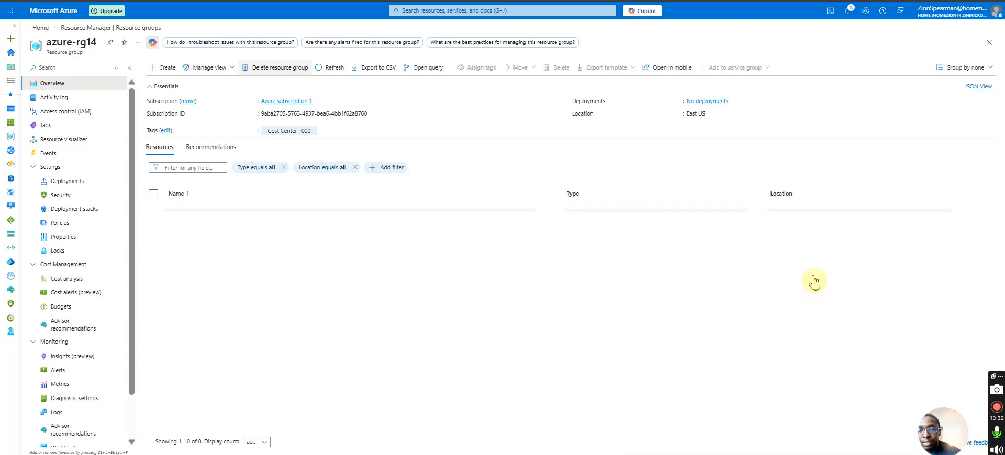